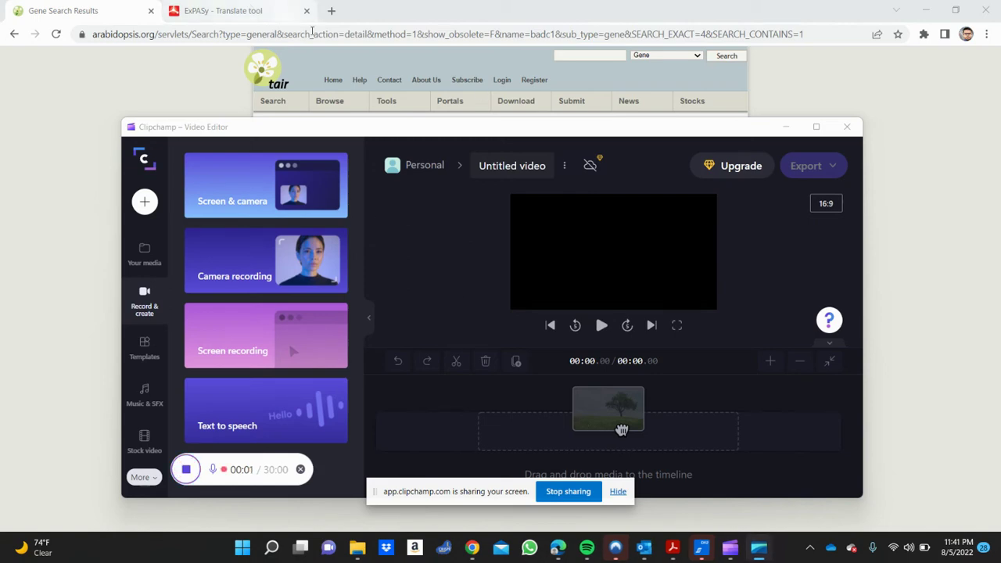
Step: Replace the gene search results with the TAIR home page at arabidopsis.org
left_click(784, 129)
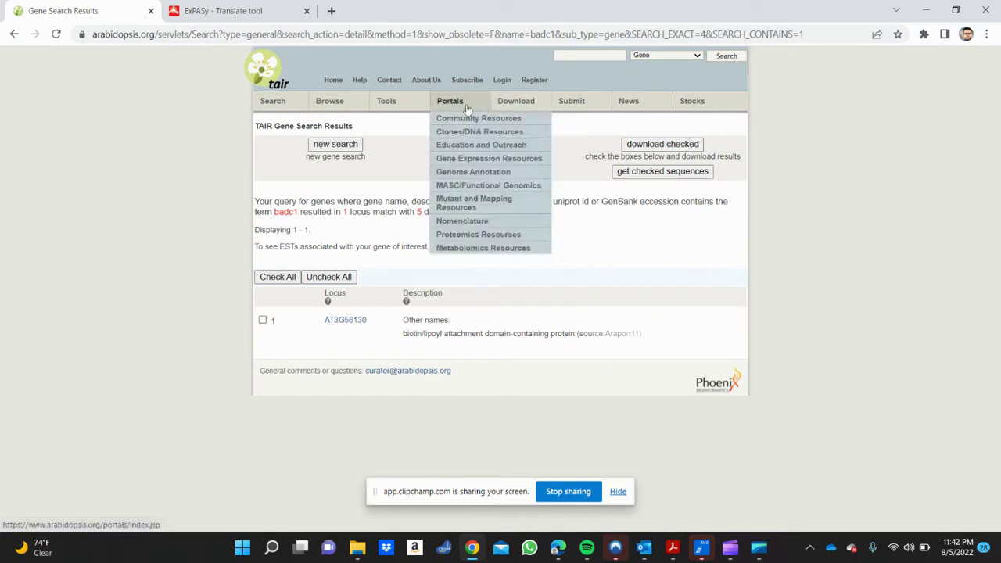
left_click(235, 11)
left_click(94, 11)
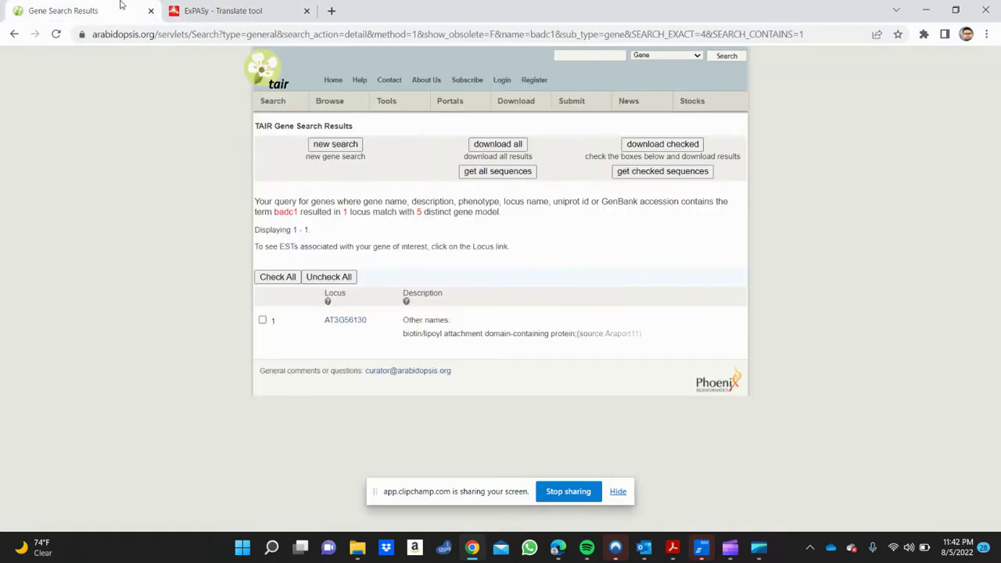
left_click(586, 57)
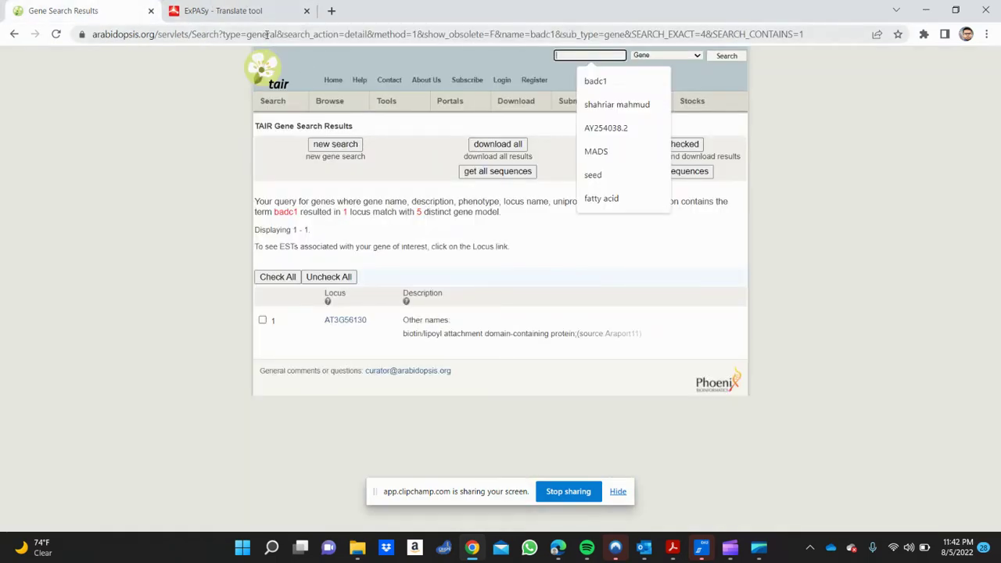
left_click(266, 34)
type("ar")
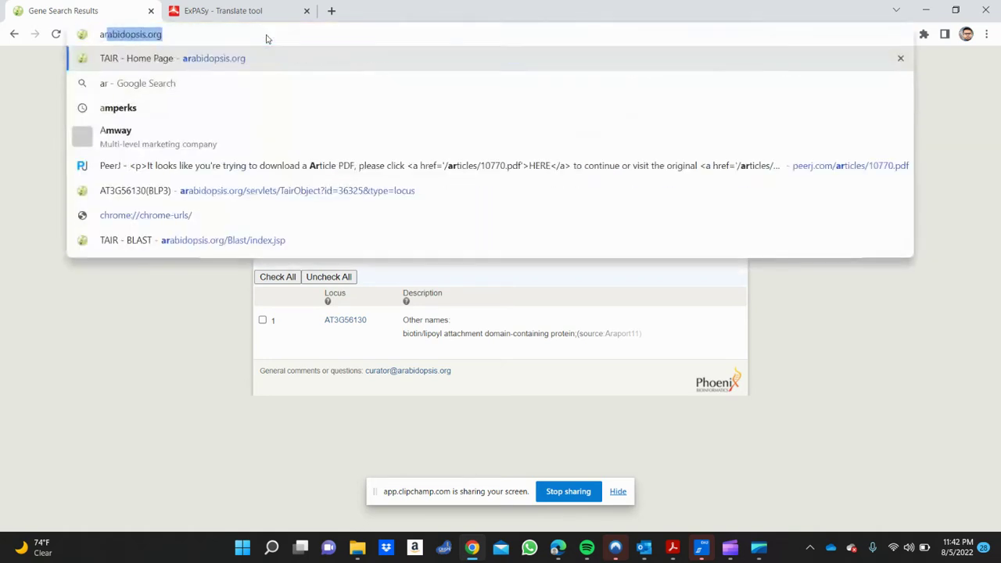
type("abidop")
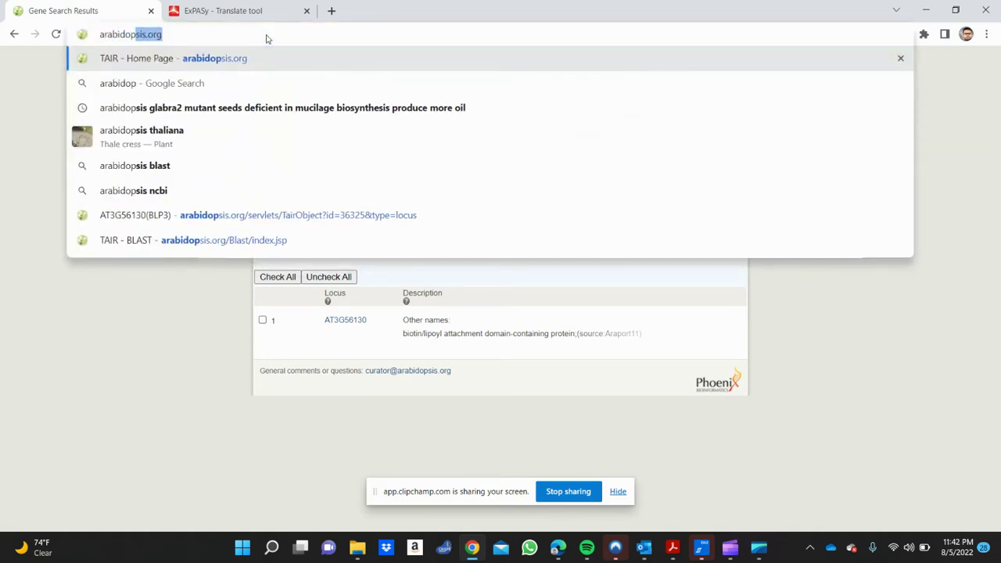
type("sis")
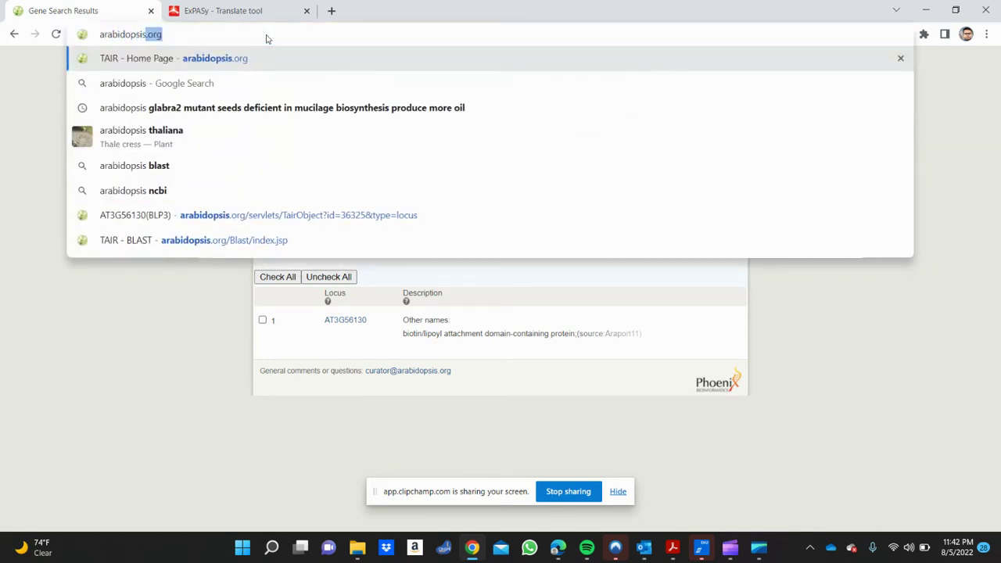
type(".org")
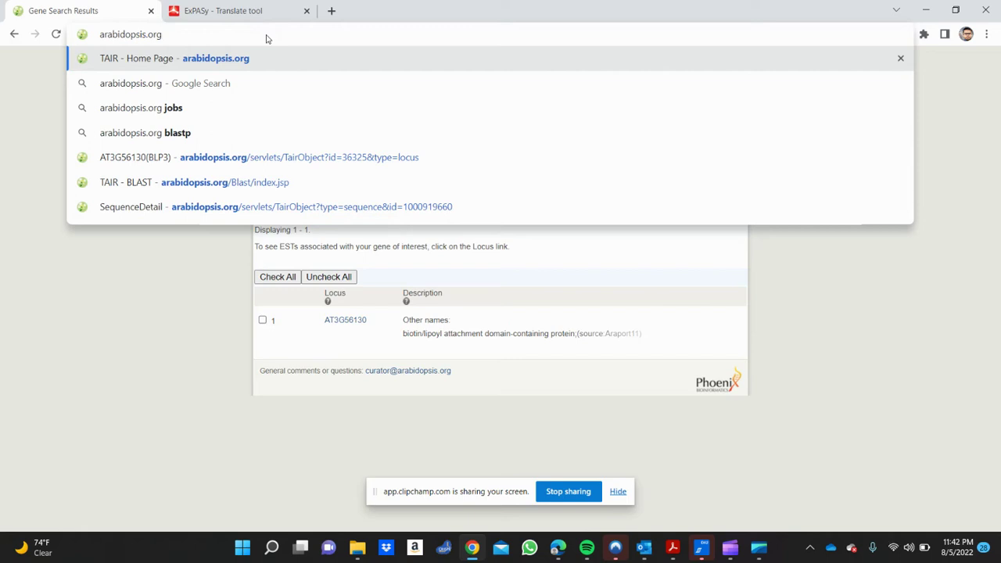
left_click(248, 59)
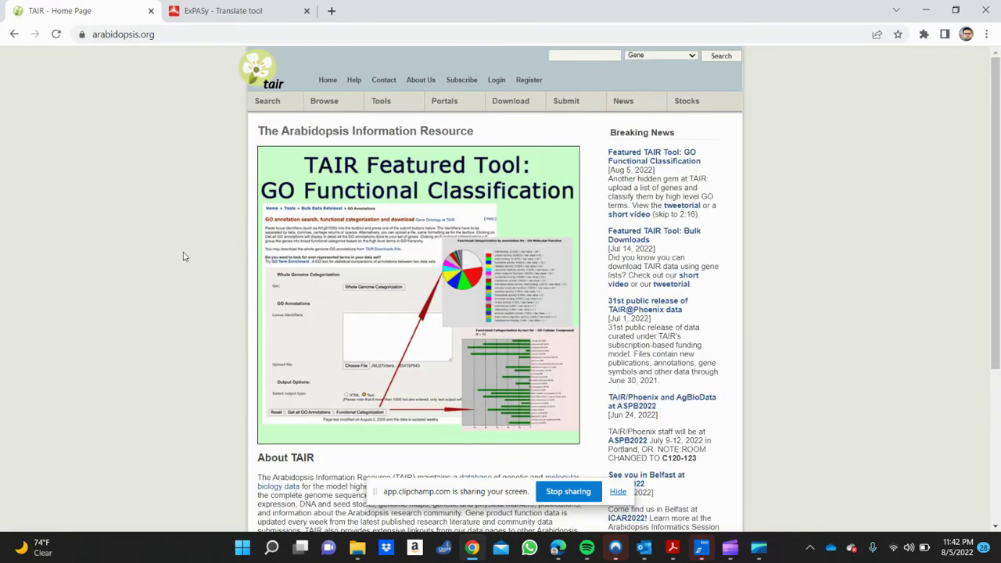
scroll(185, 257, "down", 3)
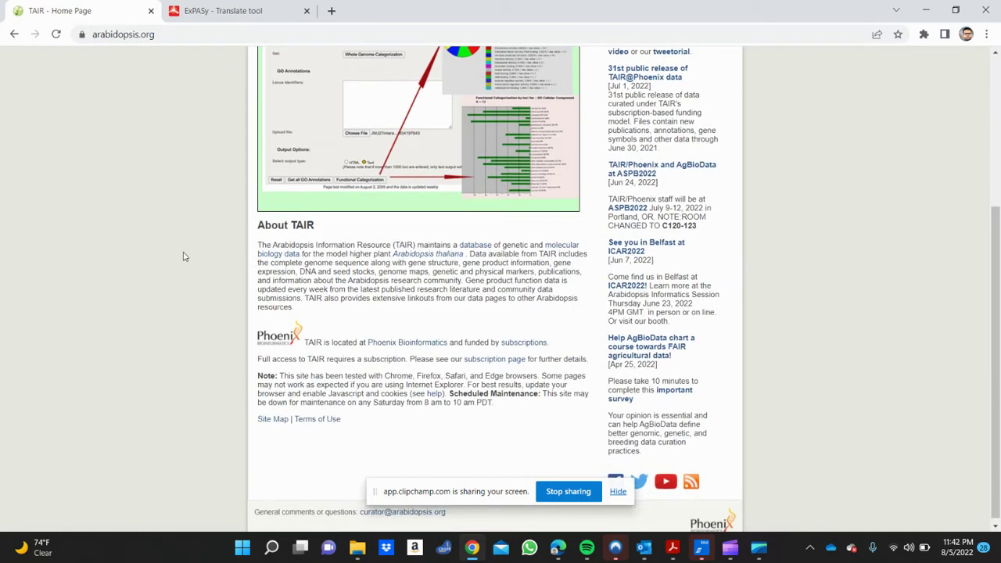
scroll(185, 257, "up", 2)
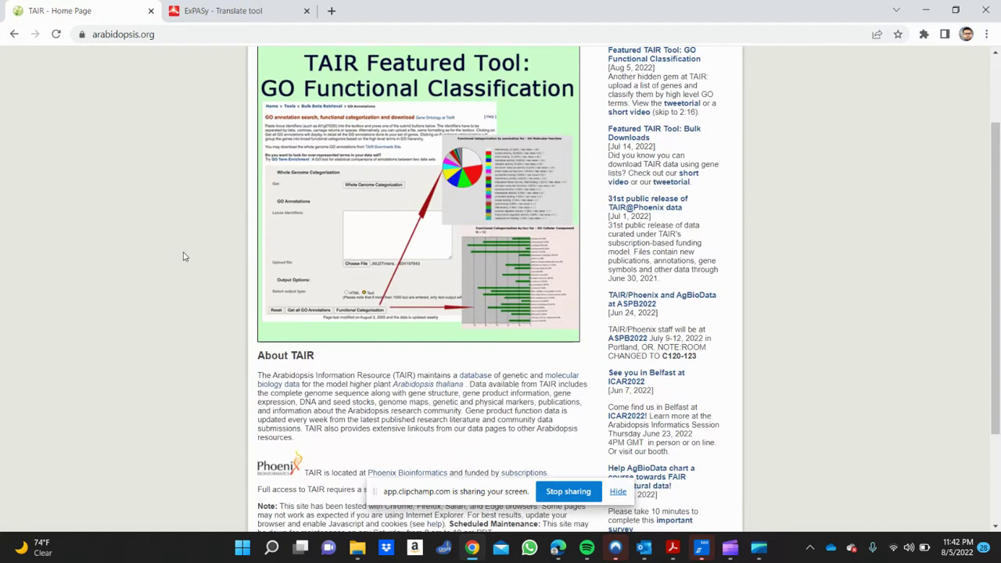
scroll(184, 256, "down", 2)
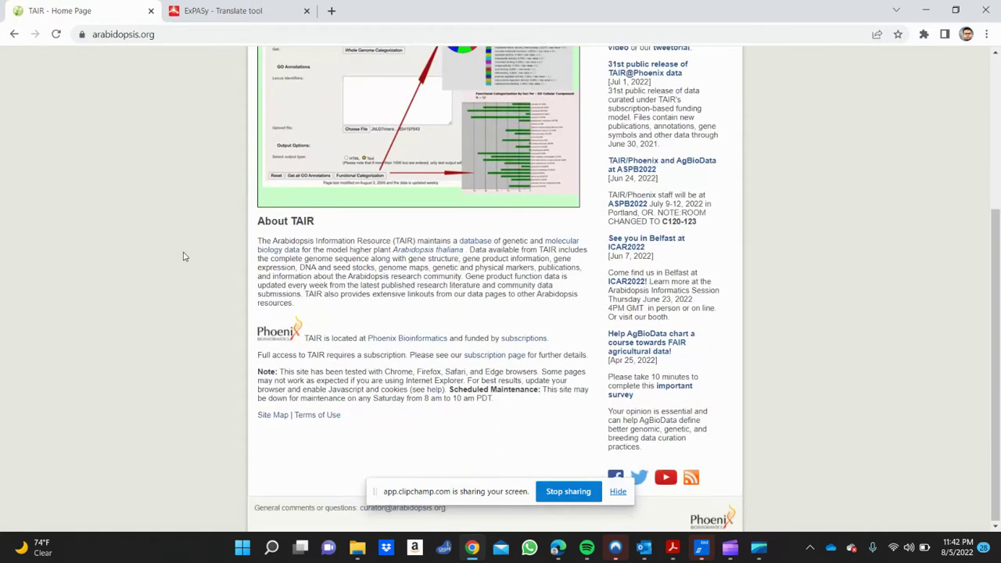
scroll(184, 257, "up", 3)
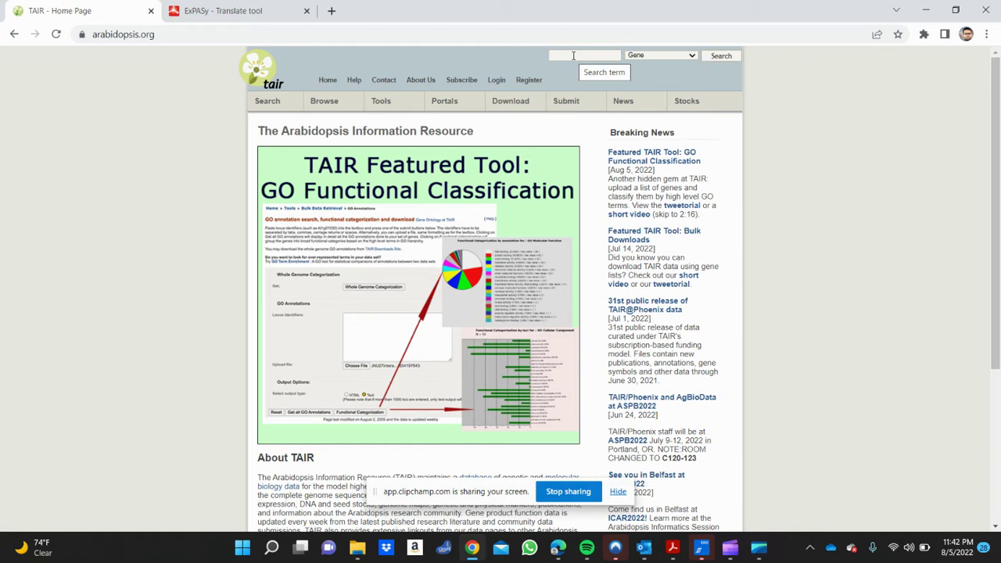
Step: Run a Gene search for badc1 and open the AT3G56130 locus page
left_click(573, 56)
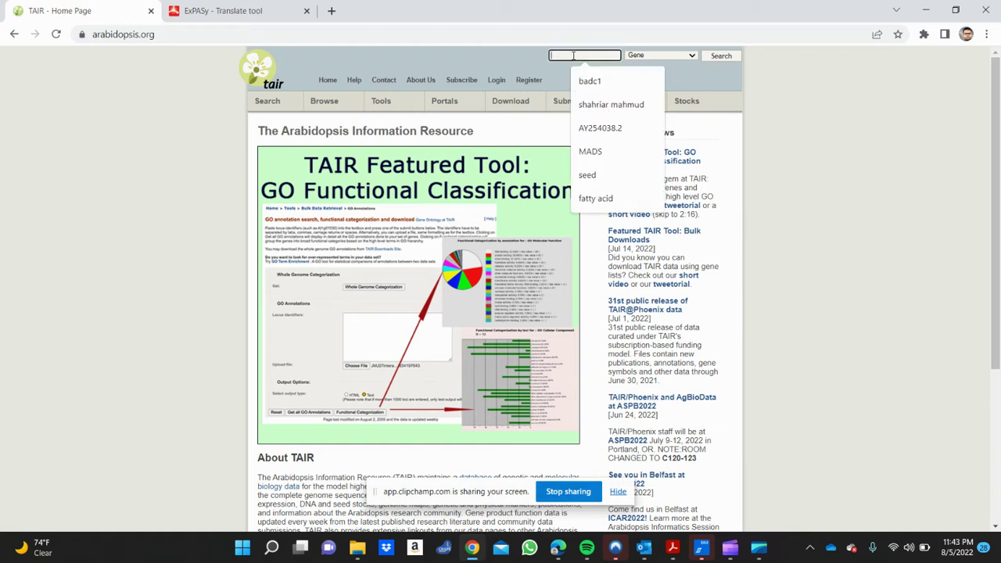
type("badc1")
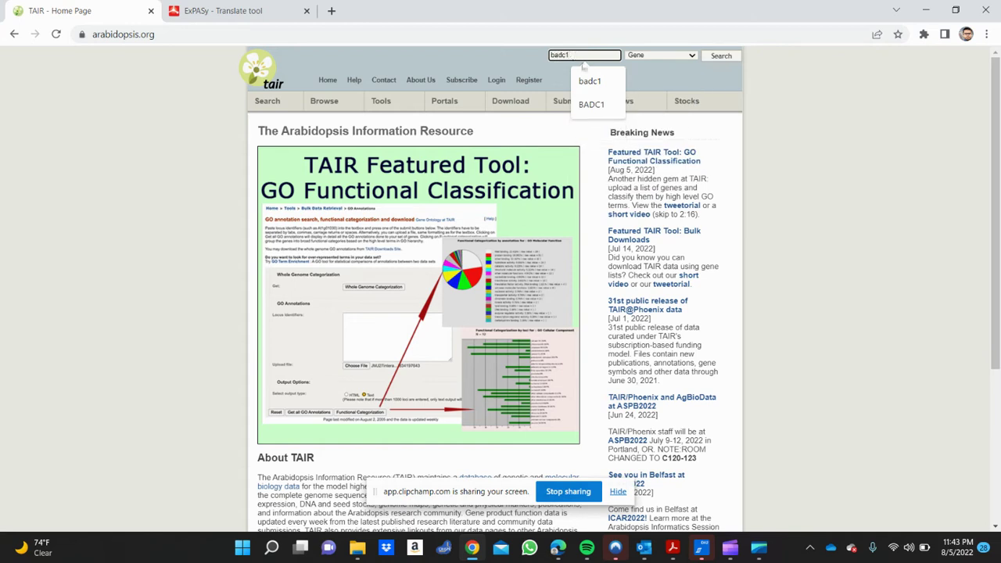
left_click(657, 56)
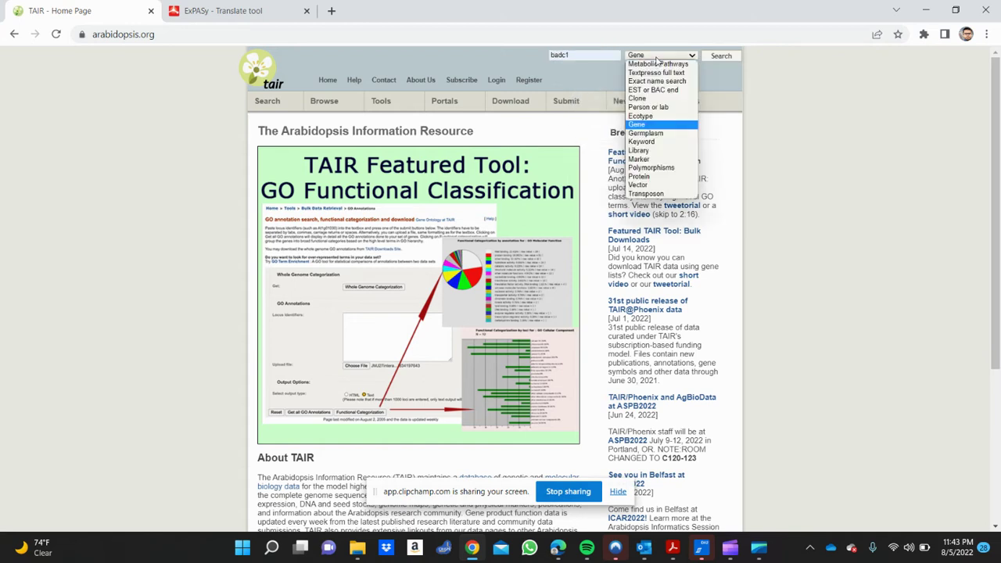
left_click(657, 125)
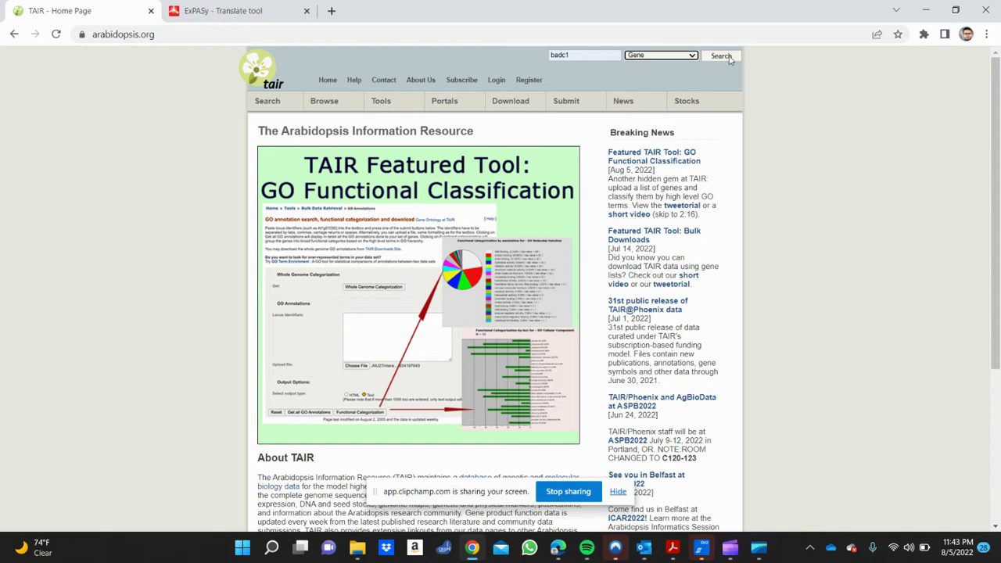
left_click(727, 57)
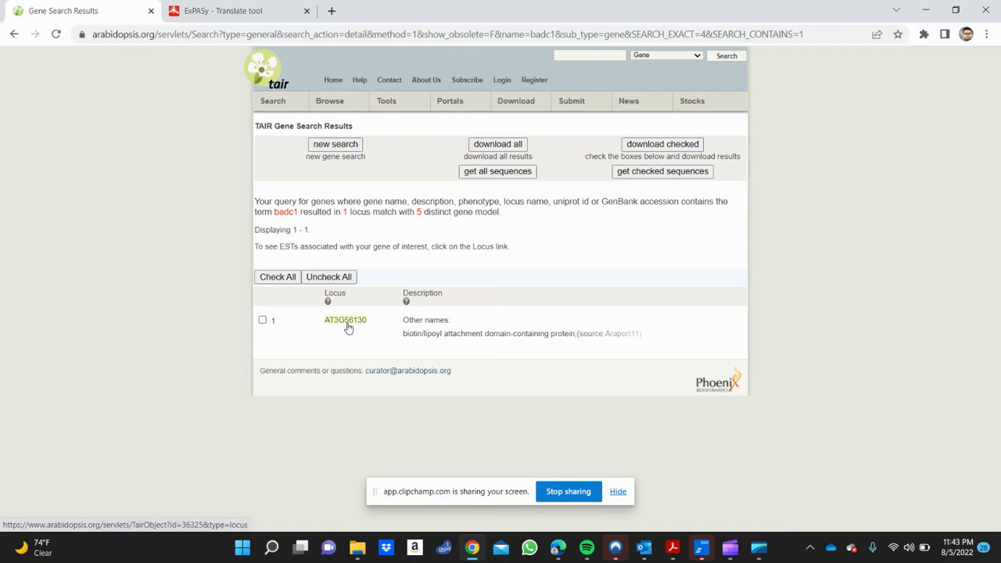
left_click(348, 324)
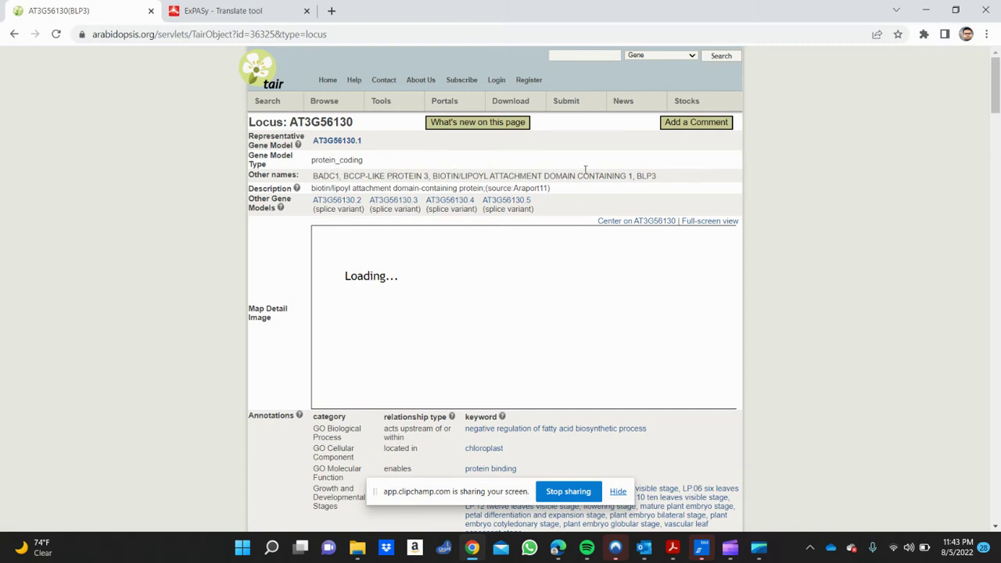
Step: Scroll to the AT3G56130 Map Detail and Annotations, highlighting the Molecular Function entry
scroll(585, 170, "down", 3)
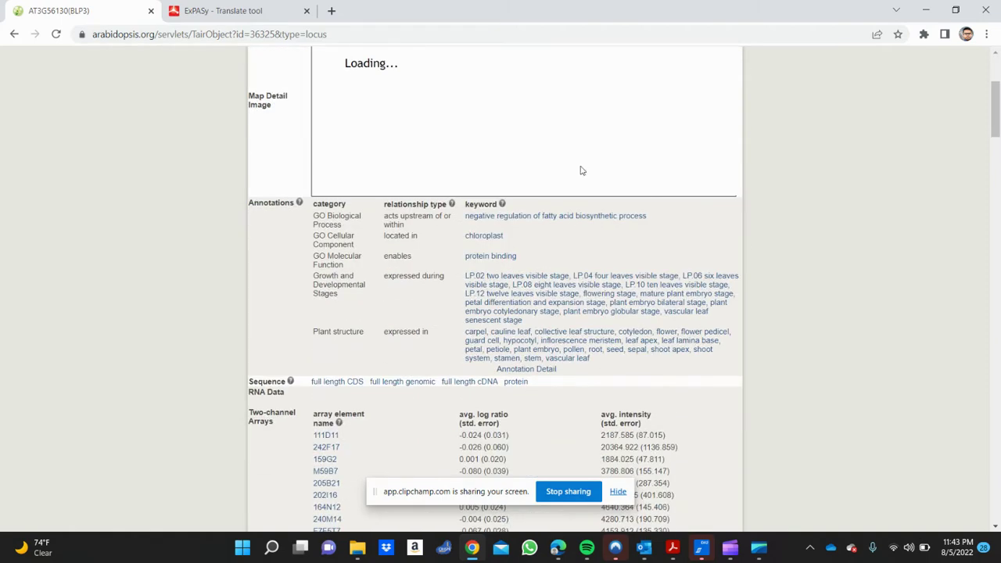
scroll(585, 172, "down", 2)
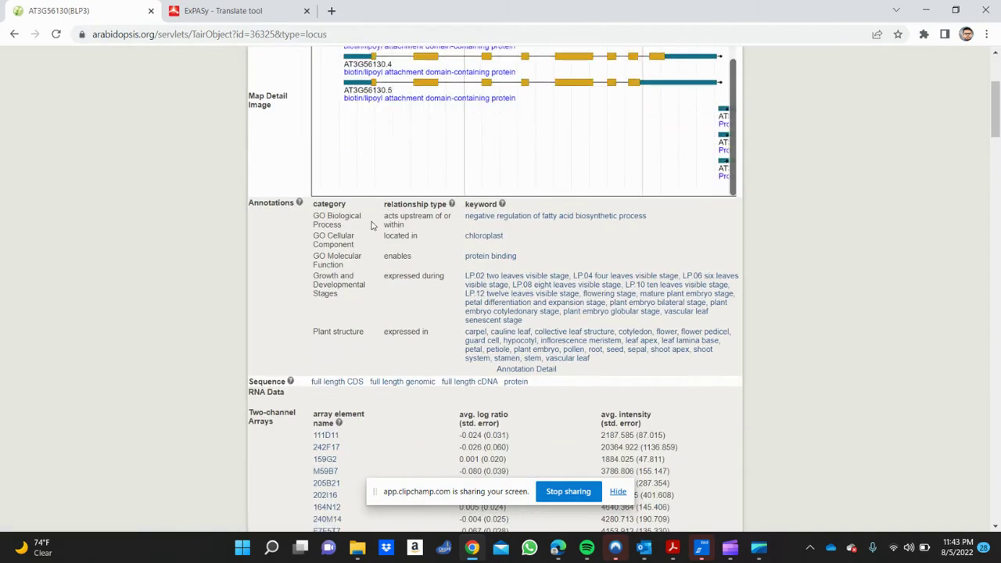
scroll(371, 225, "up", 1)
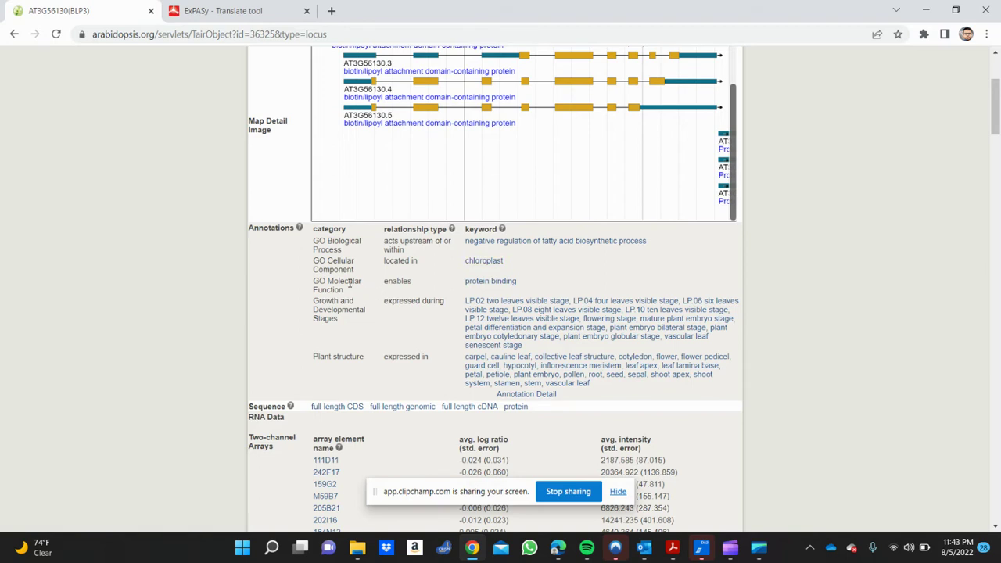
left_click_drag(346, 288, 328, 282)
left_click(444, 286)
Step: Scroll further and highlight the 'expressed during' annotation relationship
scroll(603, 263, "down", 1)
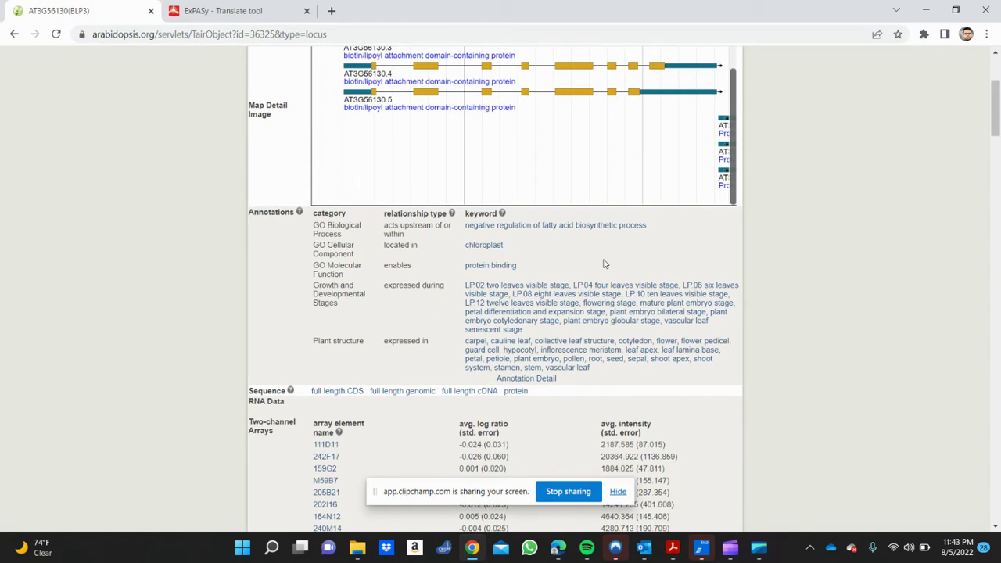
left_click_drag(384, 285, 426, 286)
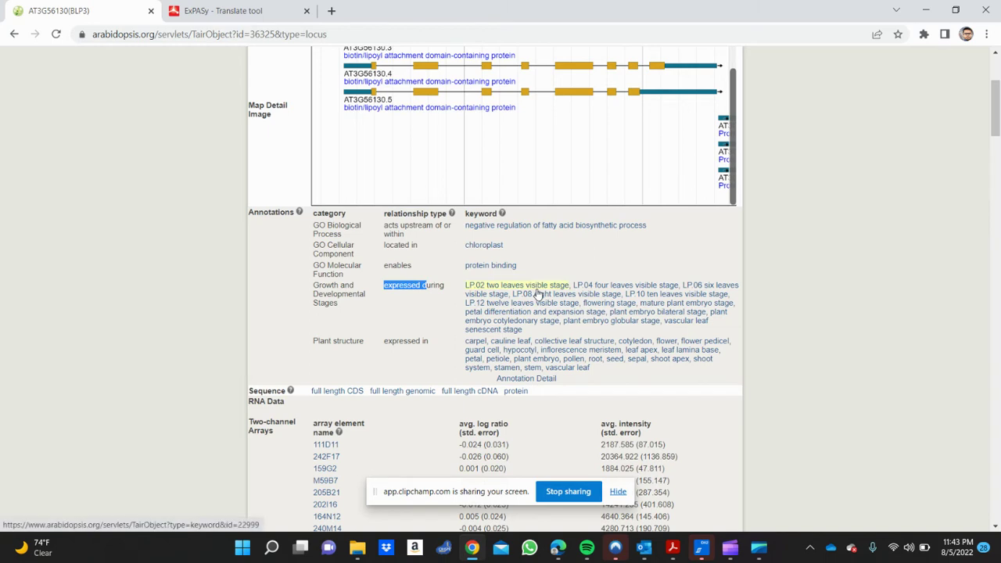
left_click(600, 250)
scroll(546, 323, "down", 1)
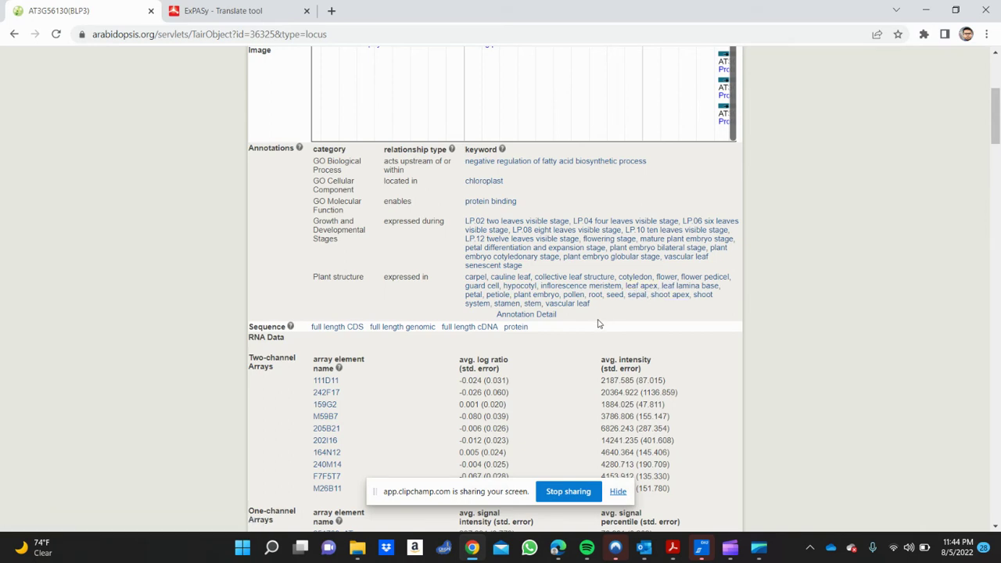
Step: Scroll past the eFP browser to Plant Homologs and the PhyloGenes family tree
scroll(598, 323, "down", 2)
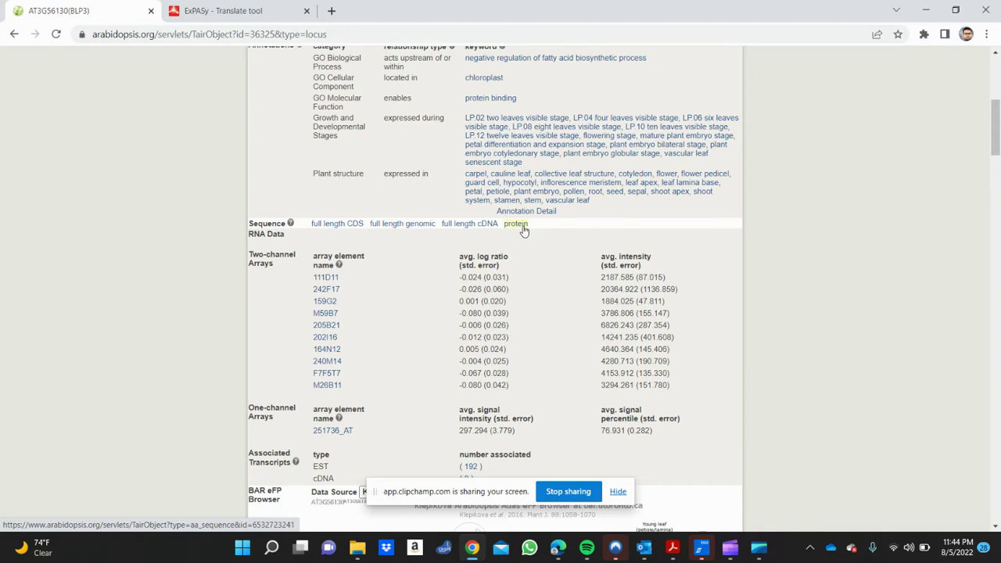
scroll(524, 230, "down", 1)
scroll(524, 230, "down", 1)
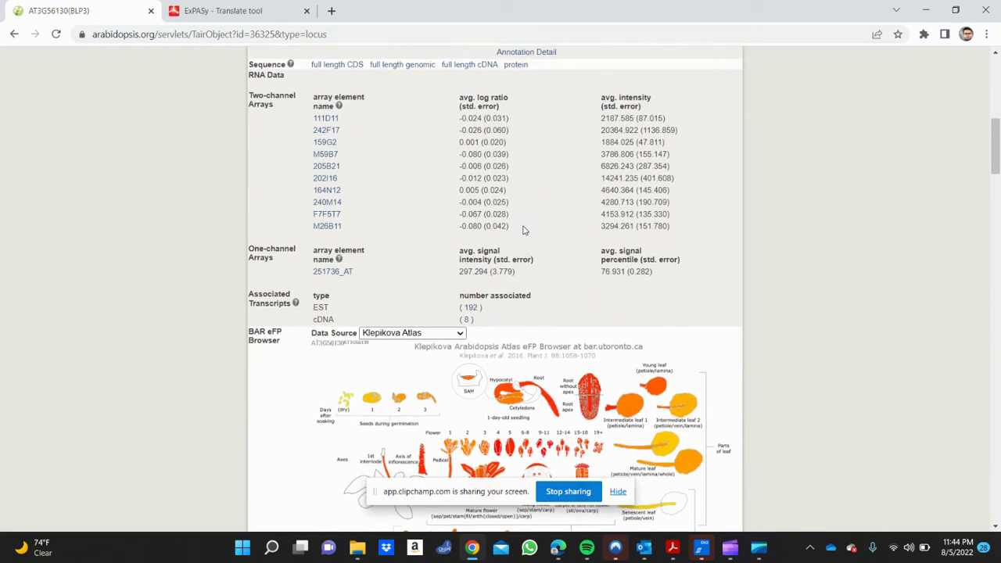
scroll(524, 230, "down", 1)
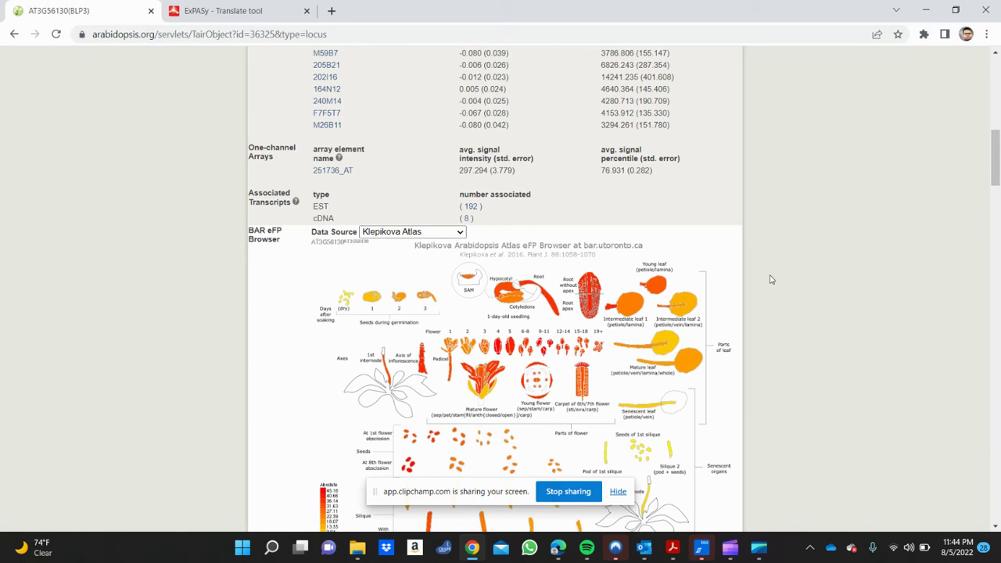
scroll(717, 267, "down", 2)
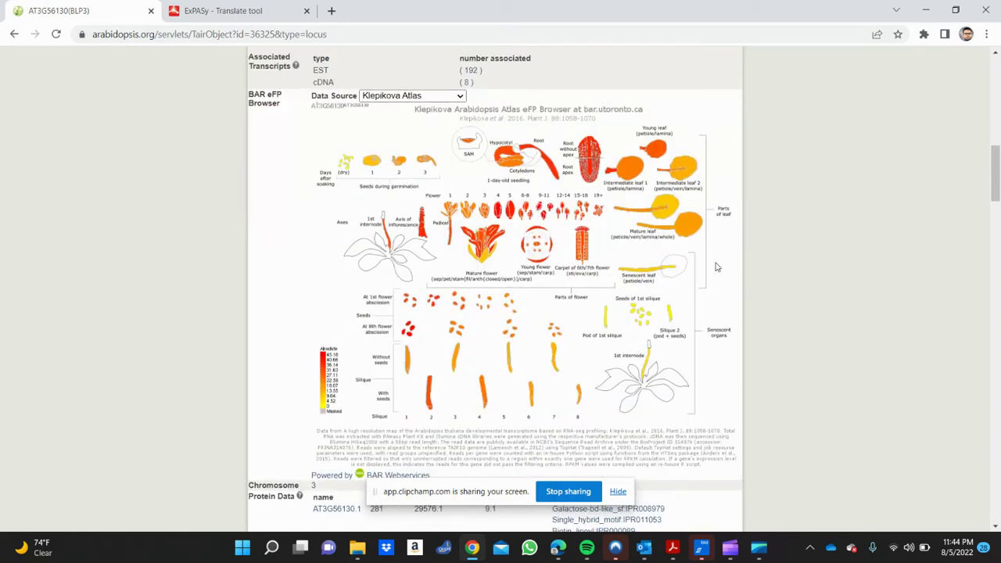
scroll(717, 268, "down", 2)
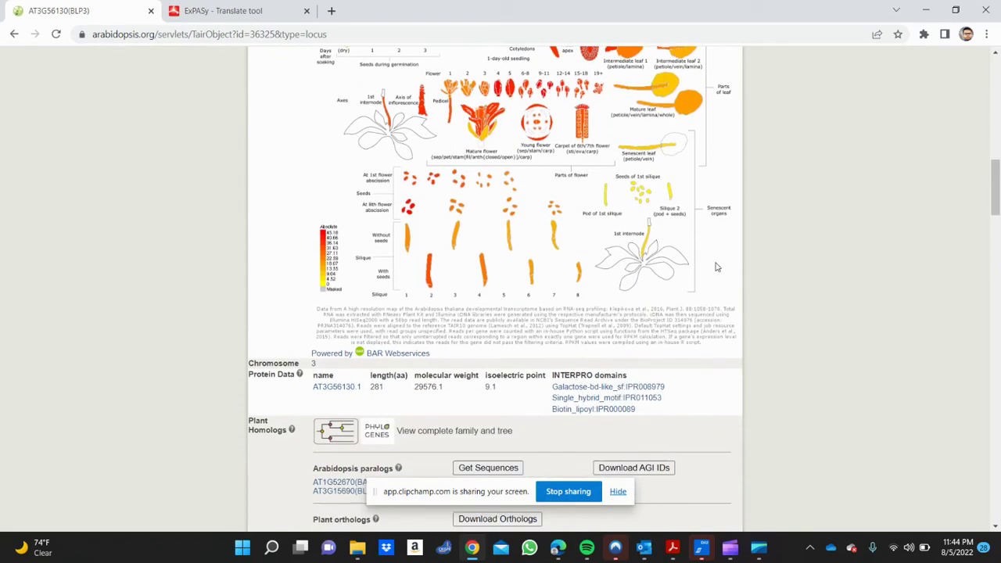
scroll(717, 268, "down", 1)
scroll(717, 267, "down", 1)
scroll(715, 263, "down", 1)
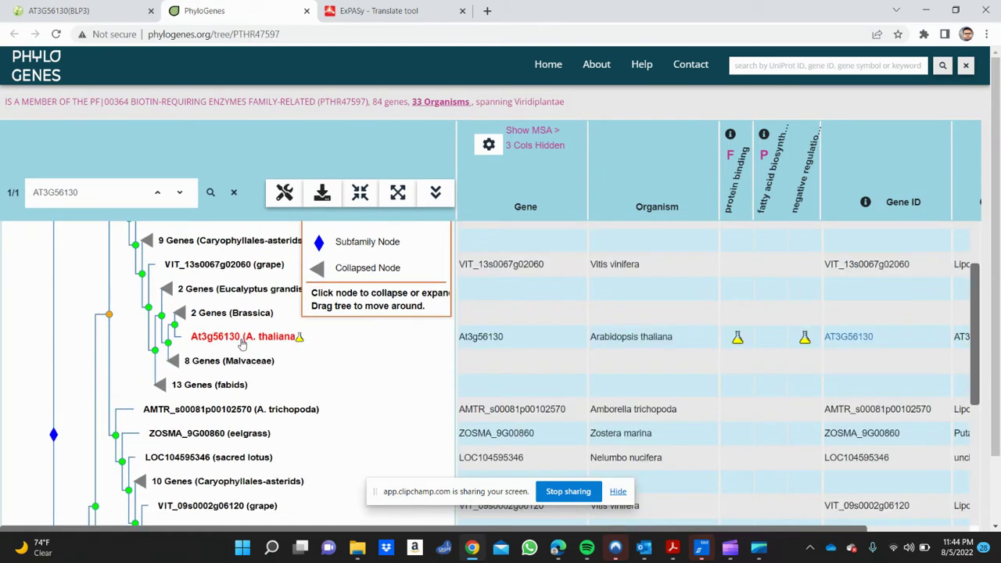
Step: Browse the PhyloGenes tree, then return to the AT3G56130 locus page's paralogs and orthologs
scroll(242, 344, "up", 1)
scroll(10, 329, "down", 2)
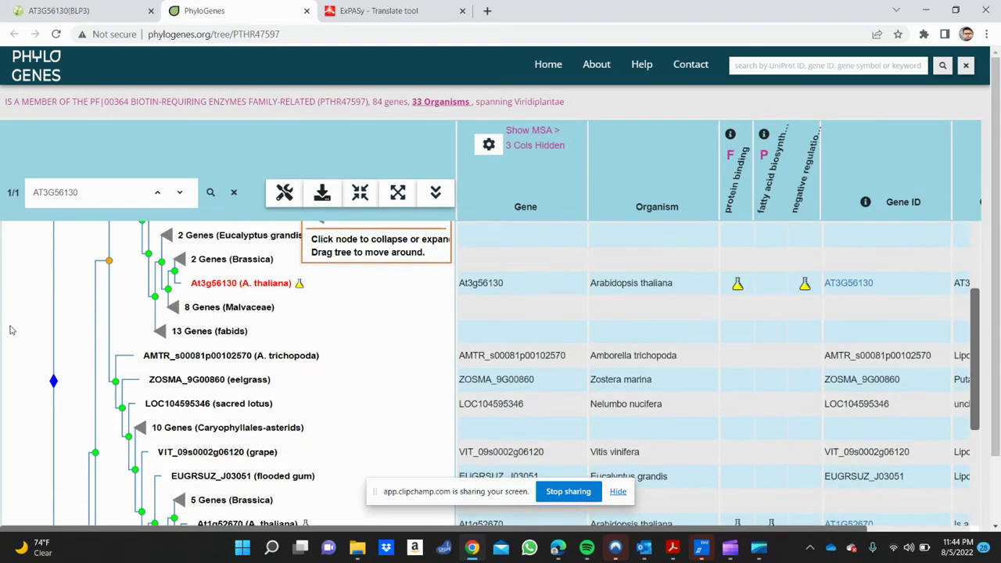
scroll(11, 329, "down", 3)
scroll(11, 329, "down", 1)
scroll(11, 330, "up", 5)
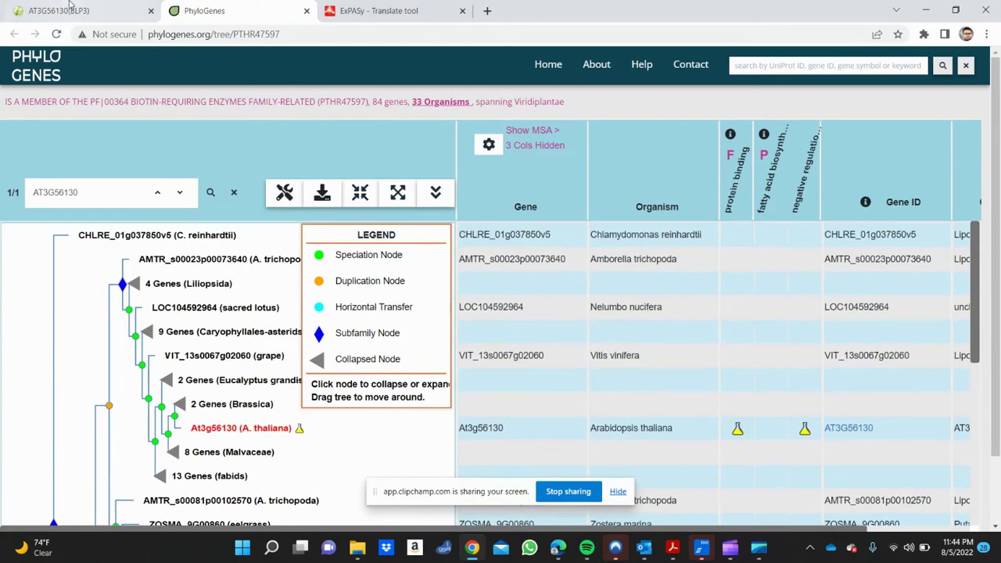
left_click(67, 6)
scroll(277, 338, "down", 2)
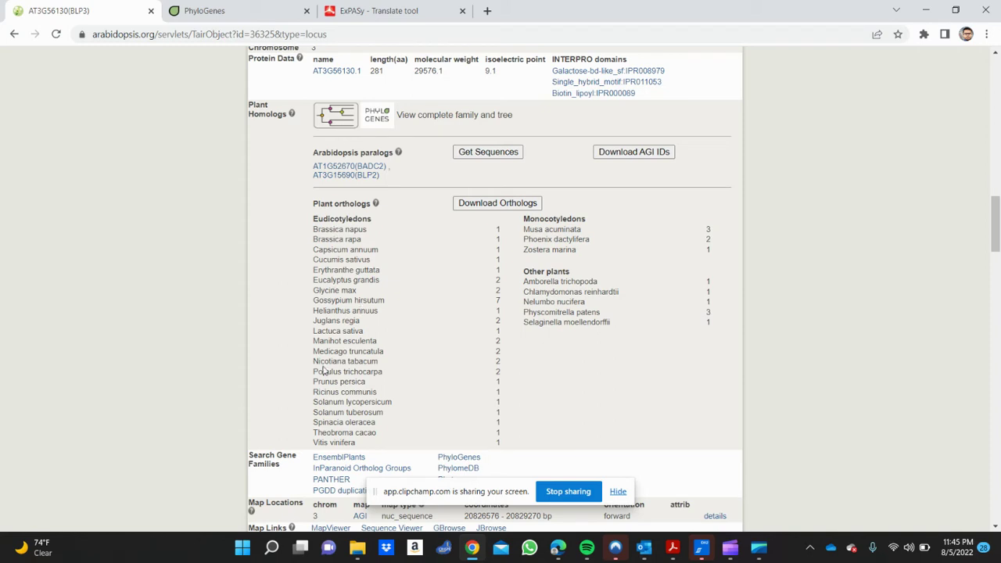
Step: Scroll past orthologs, polymorphisms, germplasm and clones to AT3G56130's 2021–2003 publication list
scroll(323, 371, "down", 1)
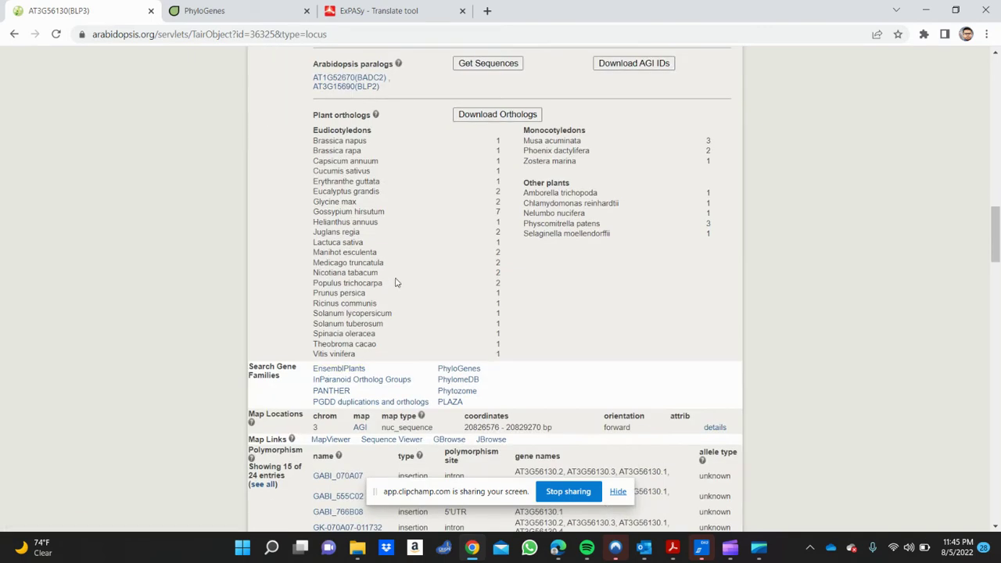
scroll(396, 283, "down", 2)
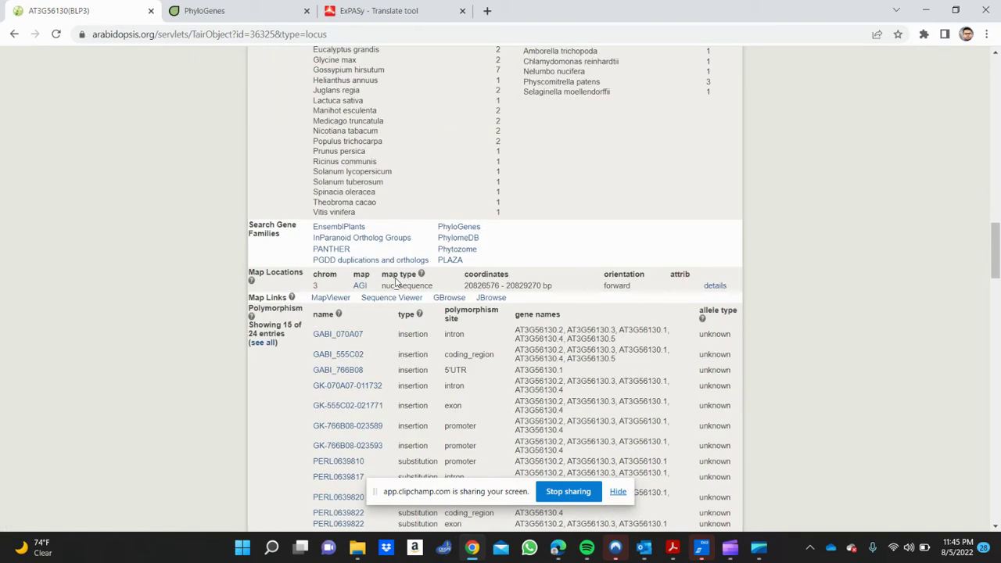
scroll(396, 280, "down", 1)
scroll(396, 279, "down", 3)
scroll(397, 279, "down", 3)
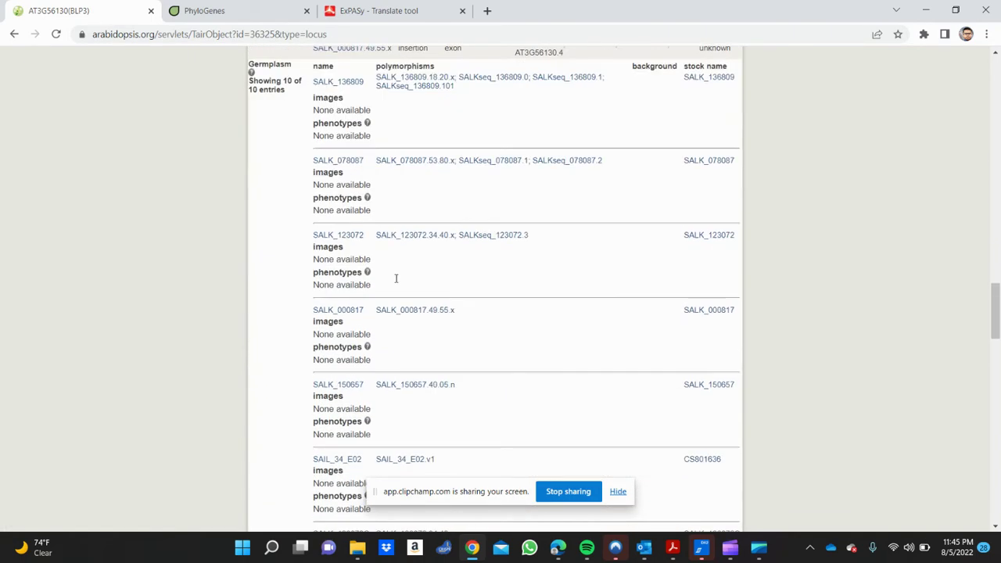
scroll(396, 284, "up", 1)
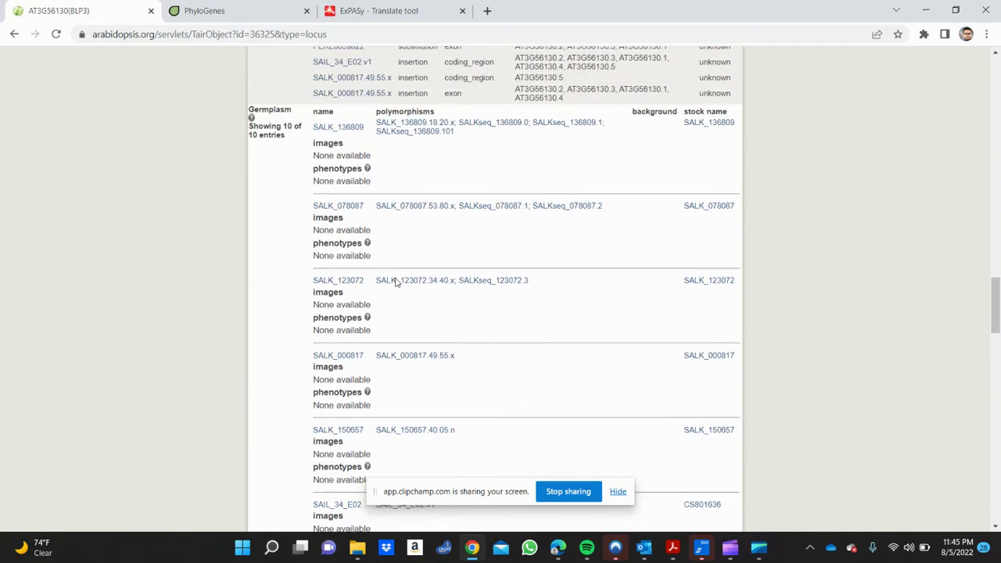
scroll(397, 284, "down", 3)
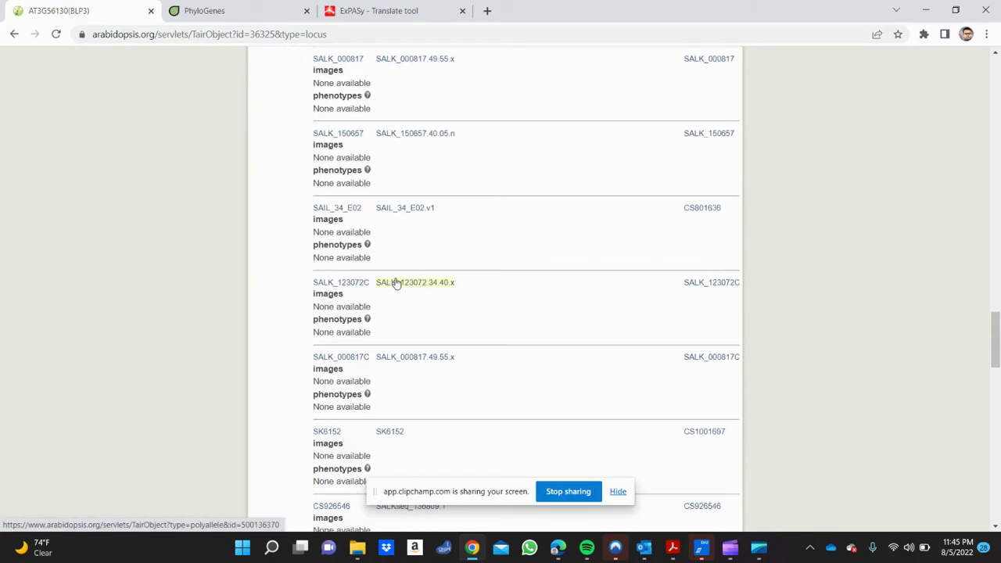
scroll(396, 283, "down", 5)
scroll(397, 283, "down", 4)
scroll(397, 283, "up", 5)
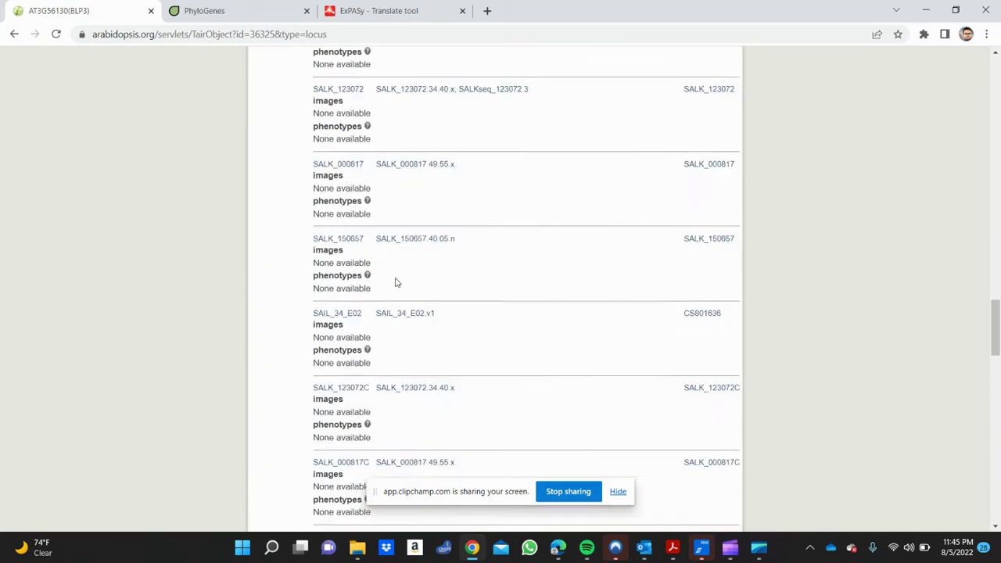
scroll(397, 284, "up", 2)
scroll(396, 283, "up", 3)
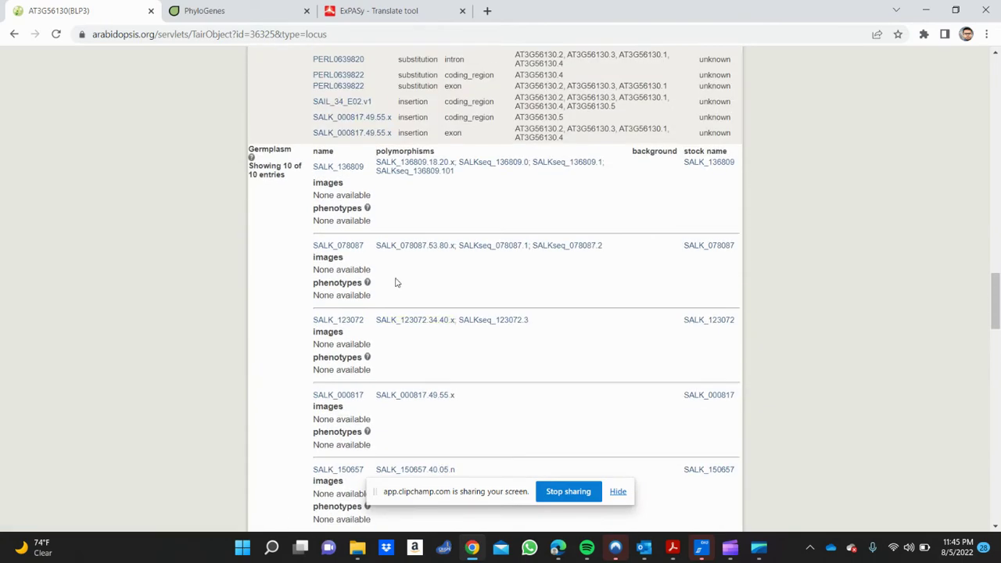
scroll(397, 284, "down", 4)
scroll(397, 284, "down", 3)
scroll(396, 283, "down", 3)
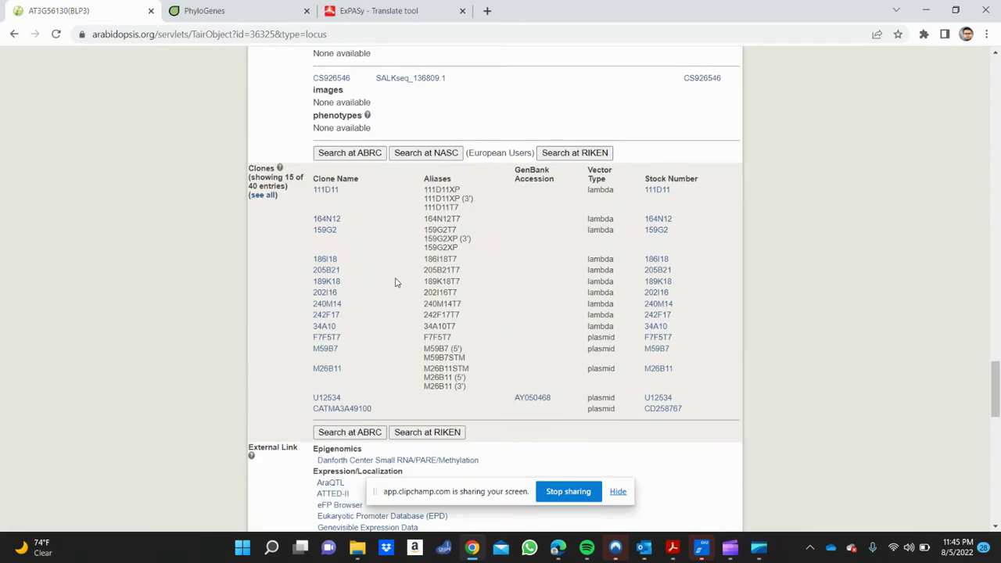
scroll(397, 283, "down", 5)
scroll(396, 283, "down", 4)
scroll(397, 283, "down", 1)
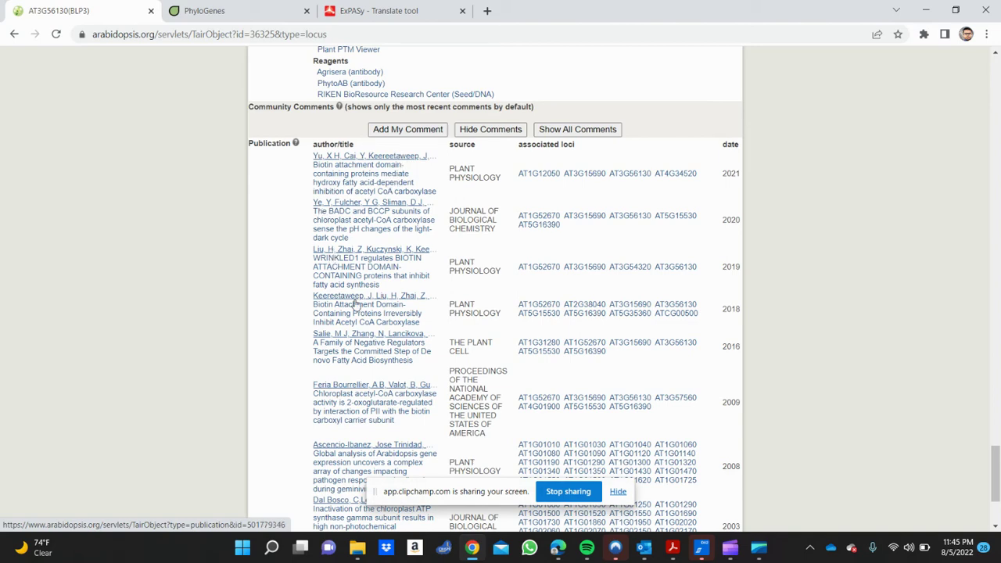
scroll(356, 306, "down", 2)
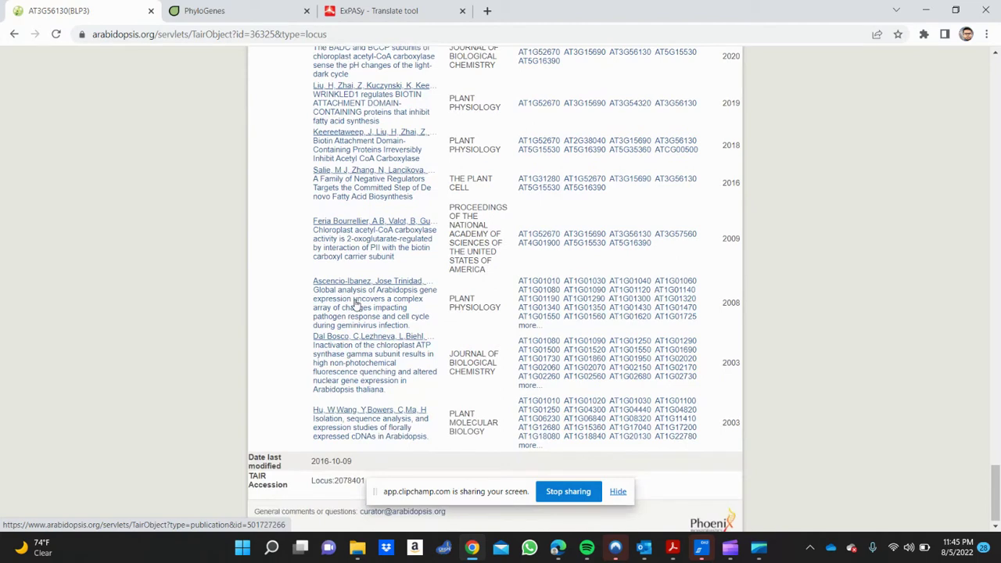
scroll(356, 305, "down", 1)
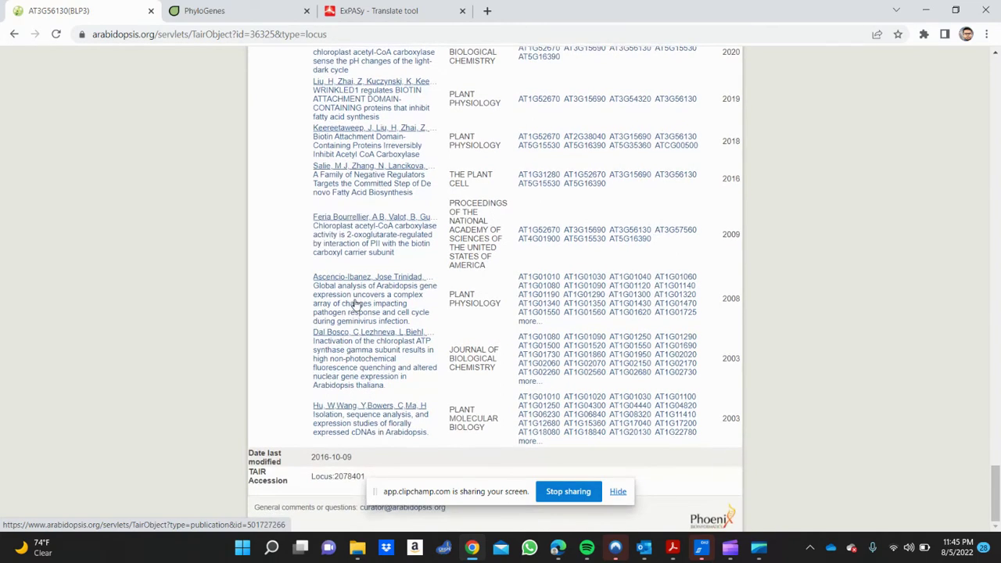
scroll(356, 301, "up", 1)
Step: Open the 2021 Plant Physiology biotin attachment domain paper's TAIR publication page in a new tab
scroll(362, 266, "up", 2)
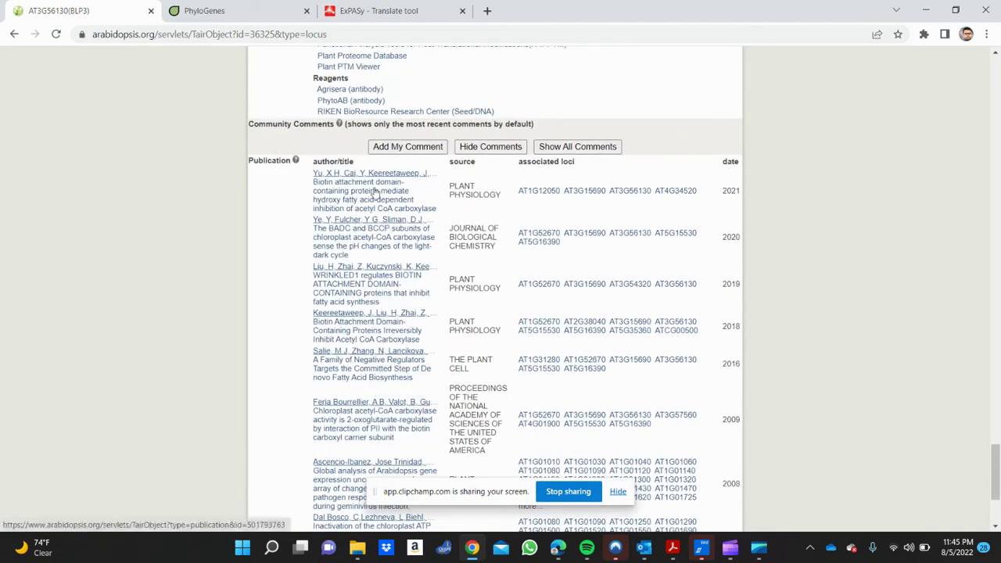
right_click(360, 178)
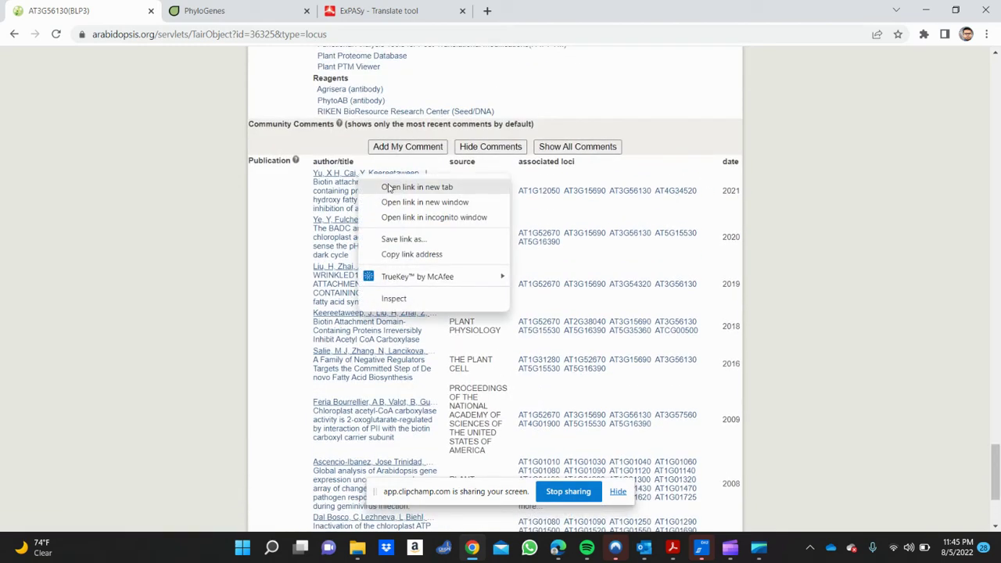
left_click(380, 187)
scroll(250, 276, "down", 3)
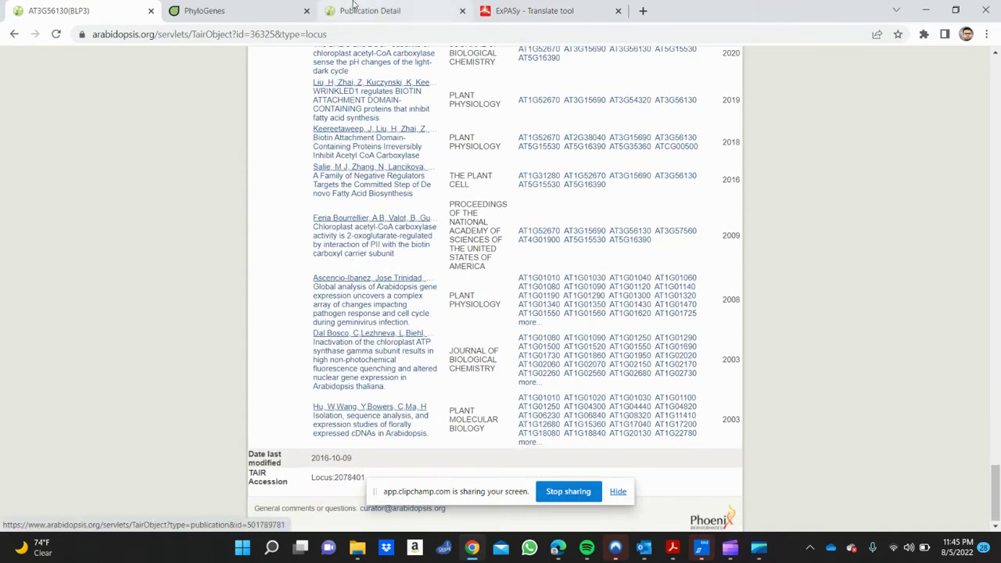
key("ctrl+3")
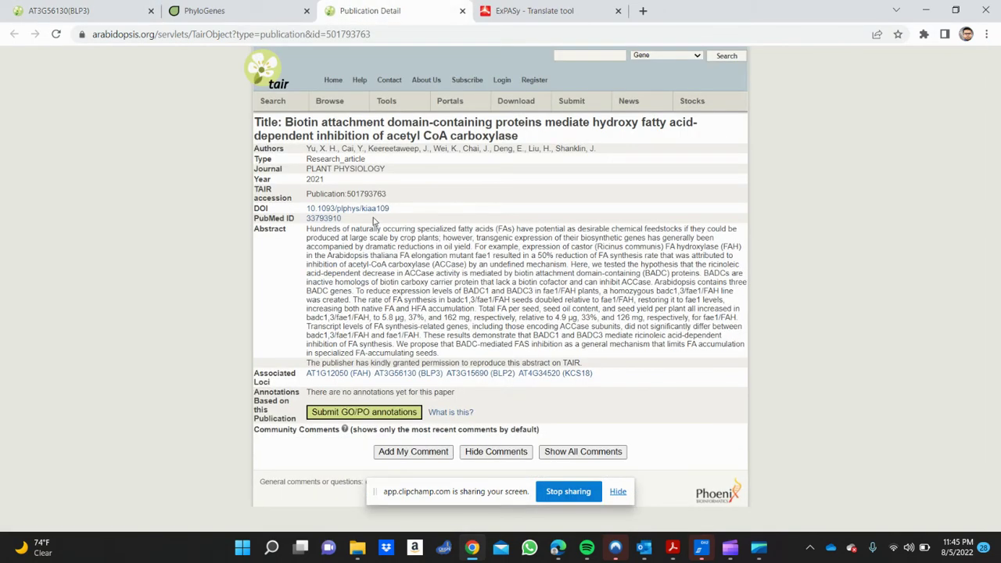
Step: Follow the paper's DOI to the full Oxford Academic article and scroll to its abstract
left_click(367, 211)
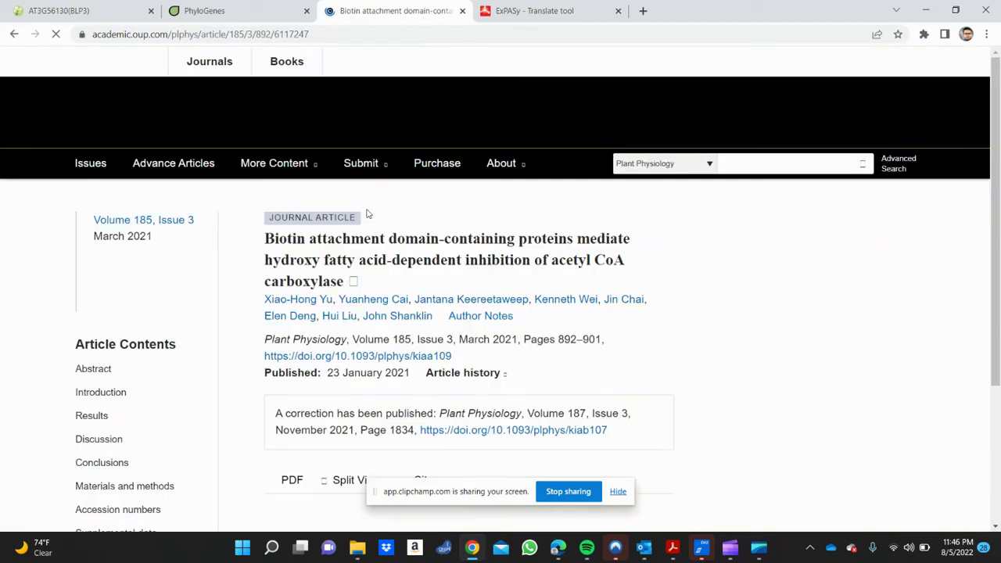
scroll(367, 213, "down", 3)
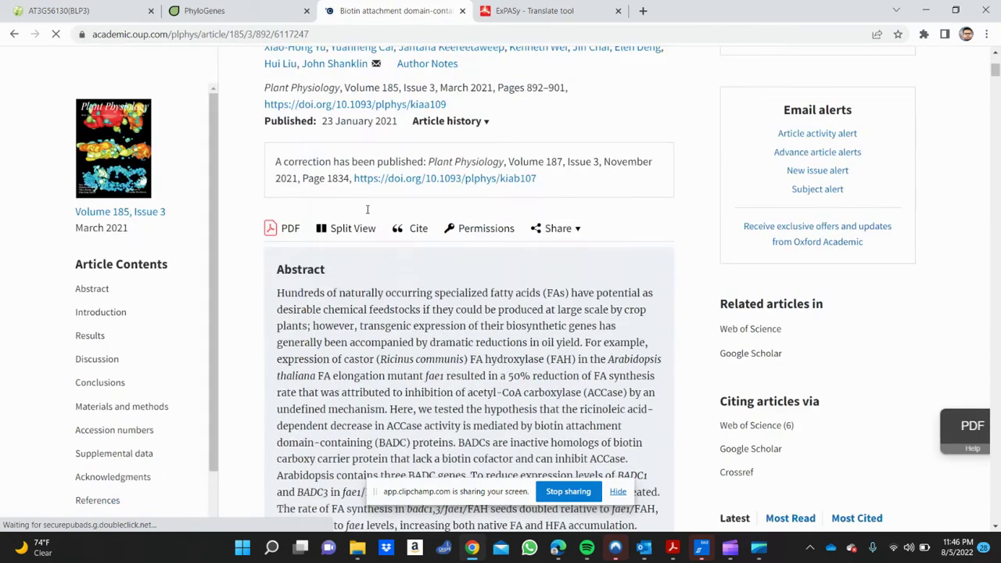
scroll(367, 213, "down", 3)
Step: Return to the AT3G56130 locus tab and find its sequence links
left_click(109, 9)
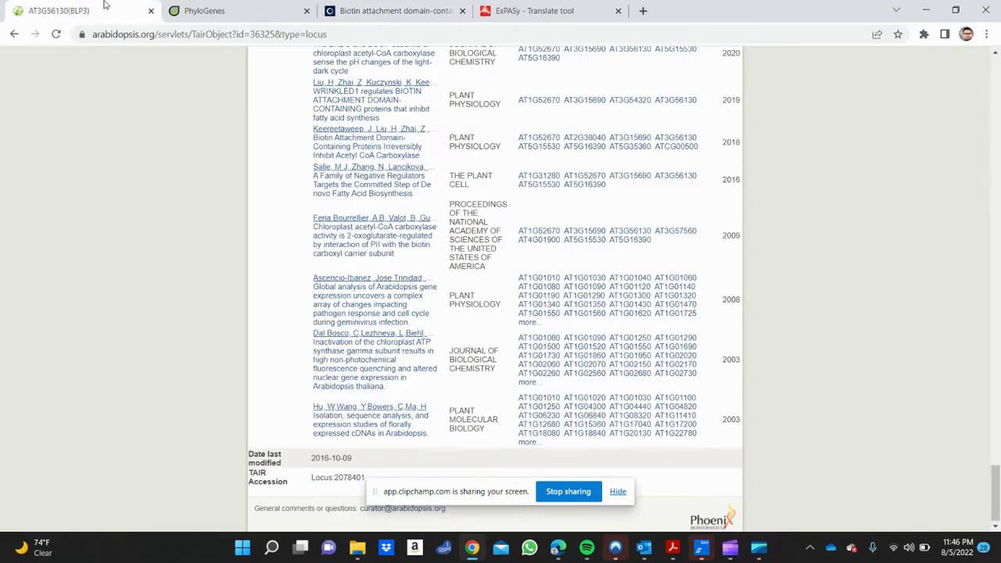
scroll(340, 168, "up", 5)
scroll(341, 168, "up", 10)
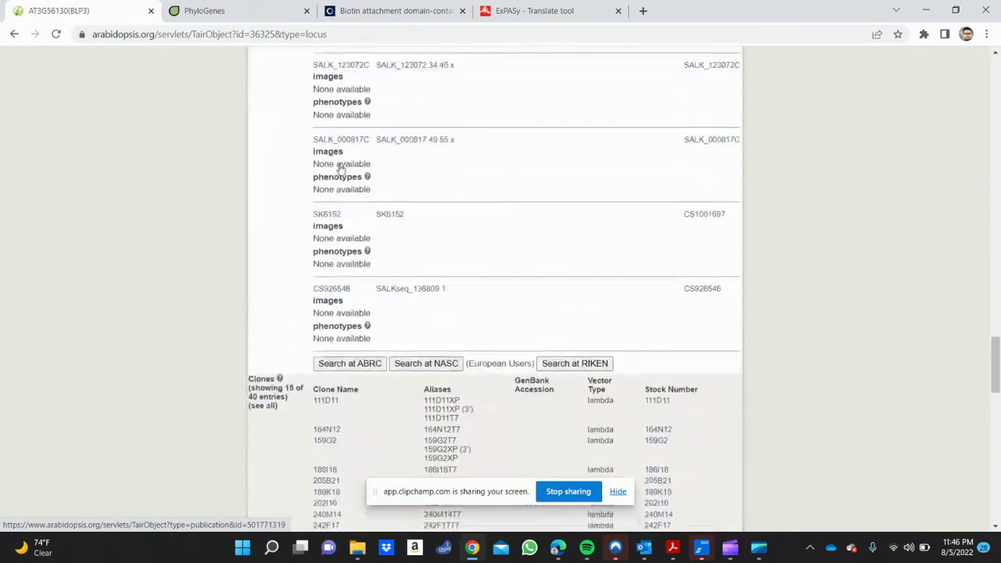
scroll(340, 168, "up", 5)
scroll(341, 168, "up", 10)
scroll(340, 165, "up", 2)
scroll(341, 165, "down", 2)
scroll(340, 165, "down", 2)
scroll(340, 165, "down", 5)
scroll(340, 164, "up", 1)
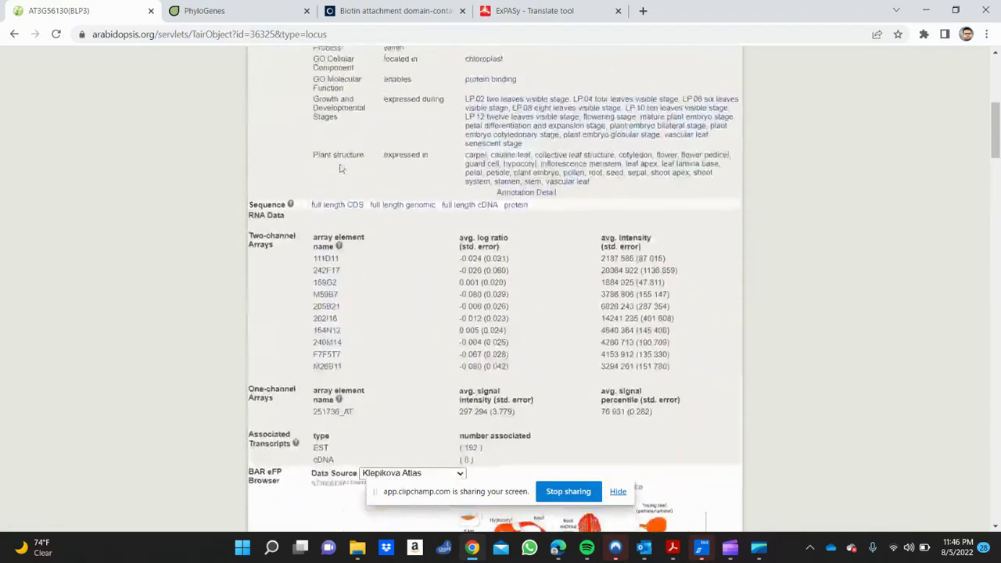
Step: Send the AT3G56130.1 full-length cDNA to TAIR BLAST and select the whole query sequence
left_click(467, 205)
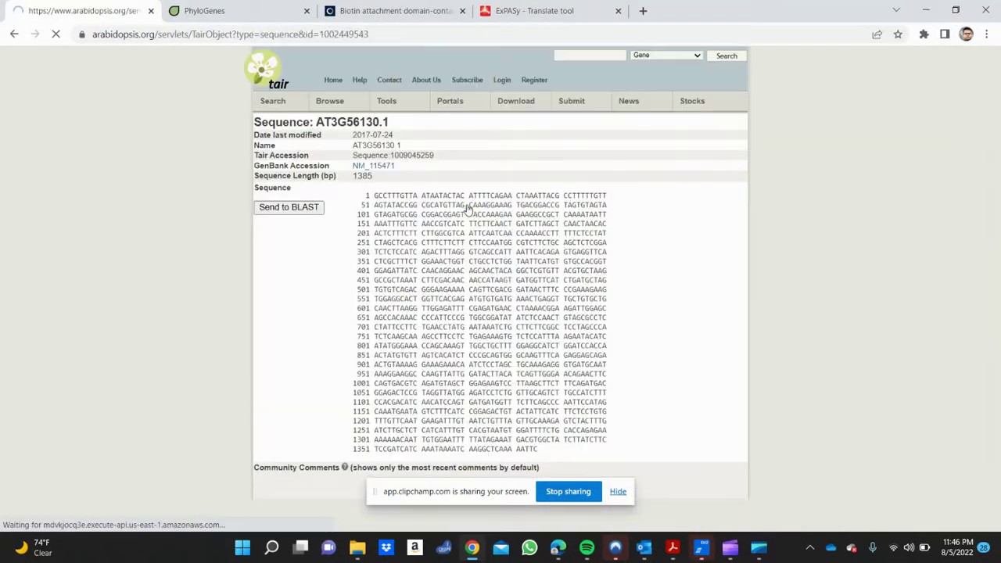
left_click(305, 210)
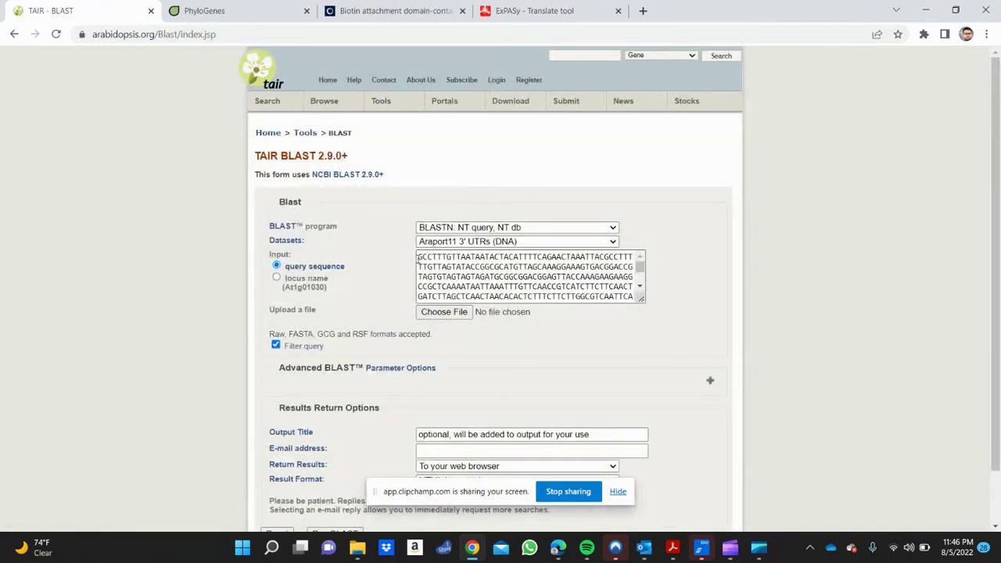
left_click_drag(418, 258, 664, 320)
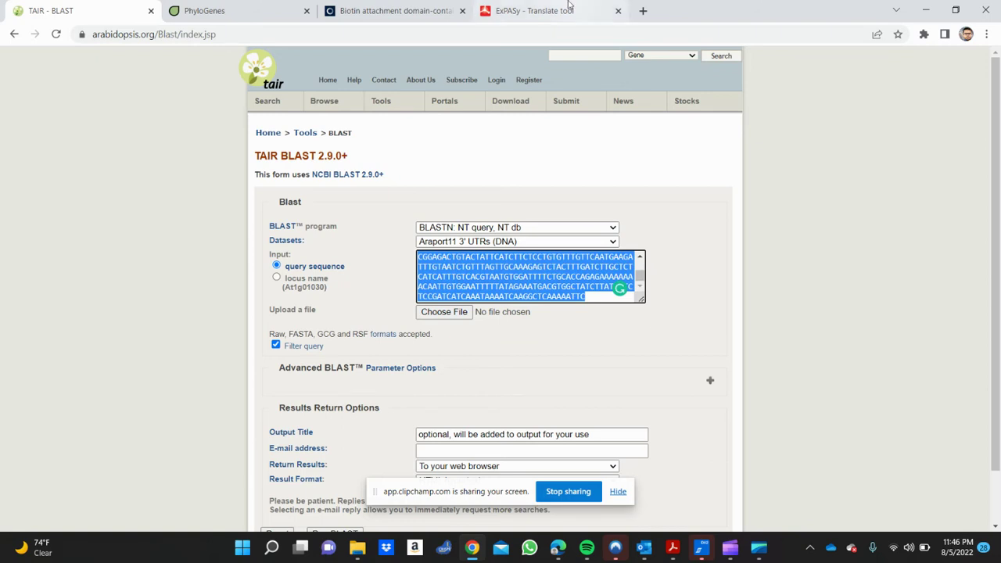
Step: Search 'ncbi nucleotide blast' in a new tab and open NCBI's Standard Nucleotide BLAST form
left_click(643, 11)
left_click(590, 38)
type("n")
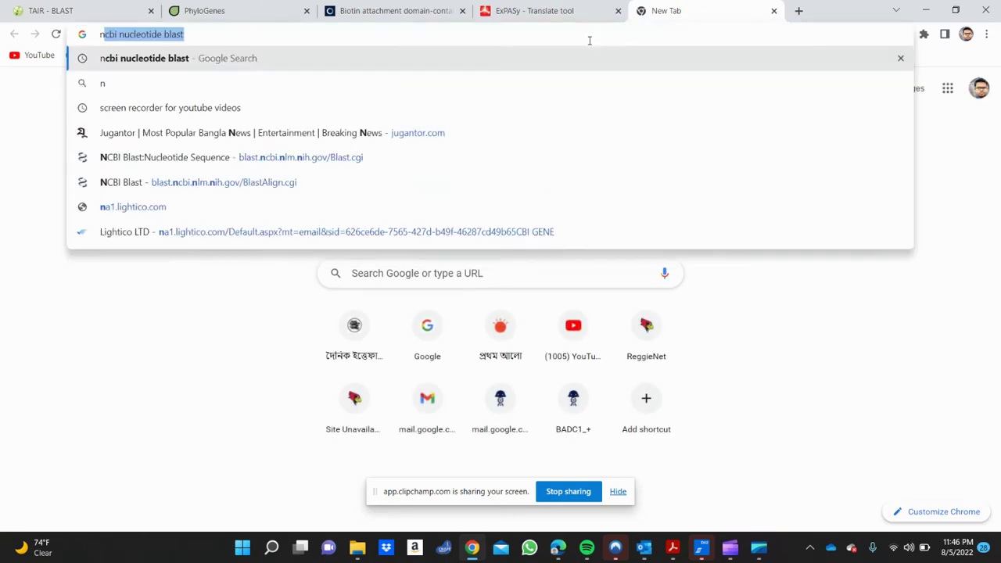
type("ci")
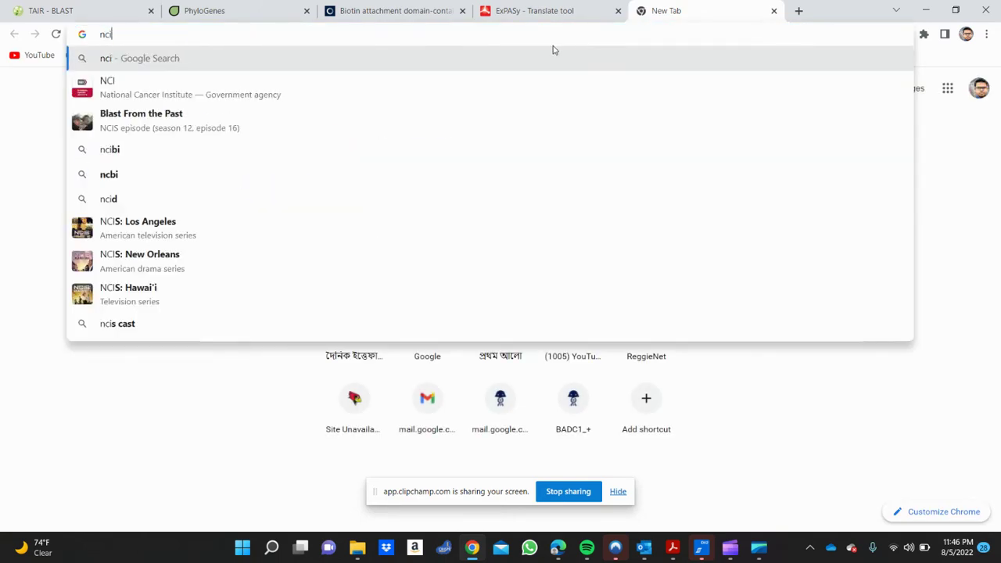
key("BackSpace")
type("bi nucl")
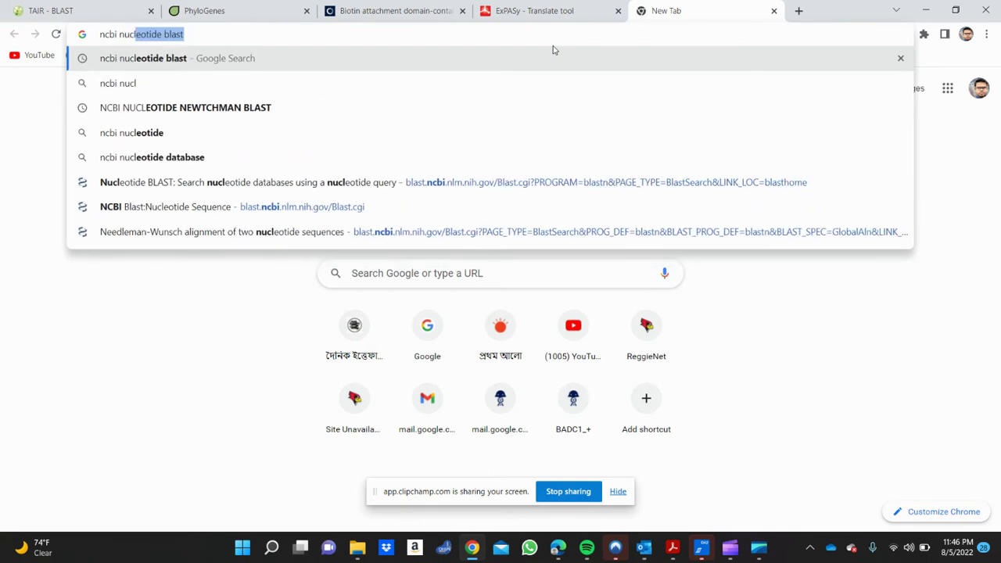
type("eo")
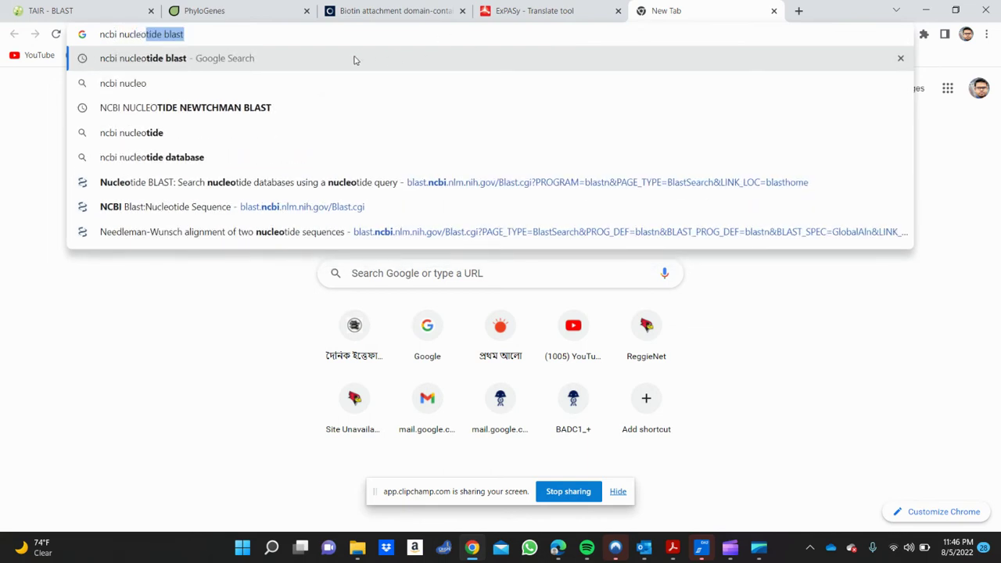
left_click(355, 58)
left_click(192, 191)
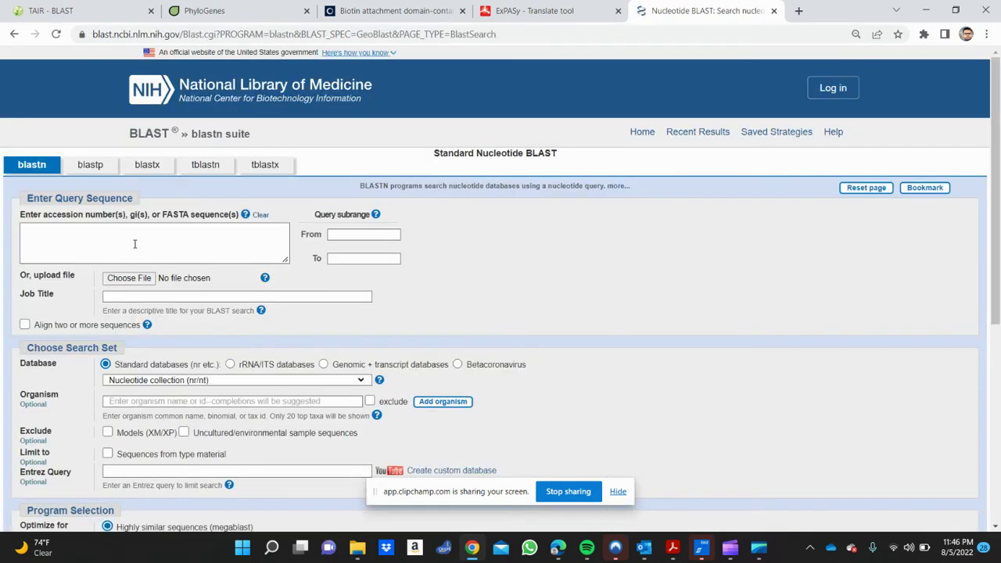
Step: Paste the BADC1 cDNA sequence into the BLAST nucleotide query box and check it
left_click(134, 242)
key("ctrl+v")
scroll(276, 296, "down", 2)
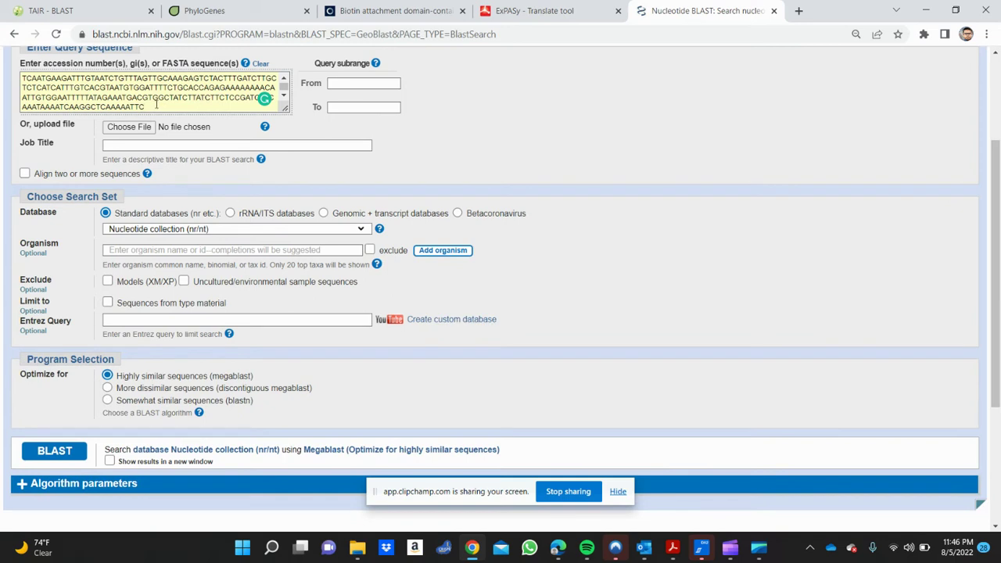
left_click_drag(155, 106, 24, 62)
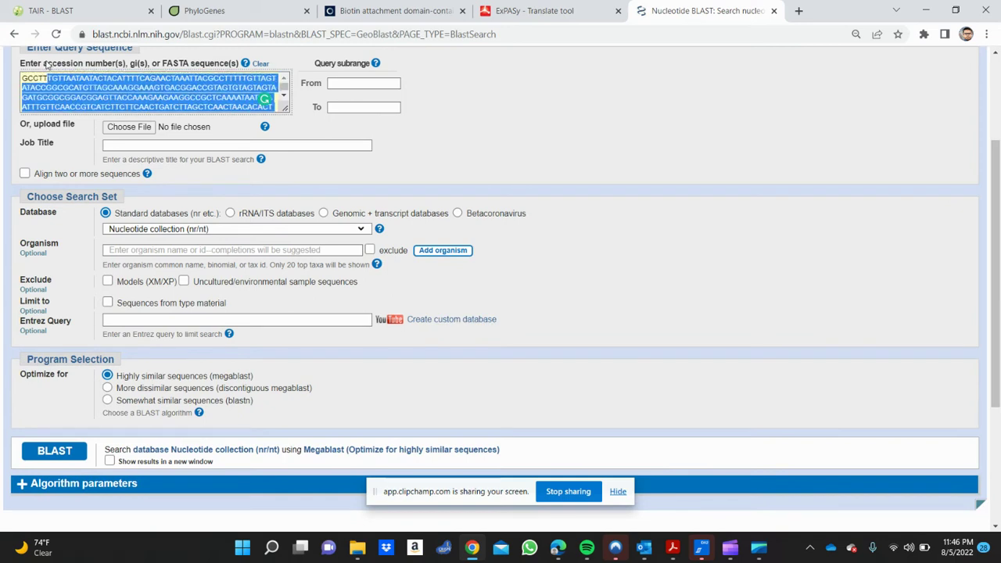
left_click(433, 115)
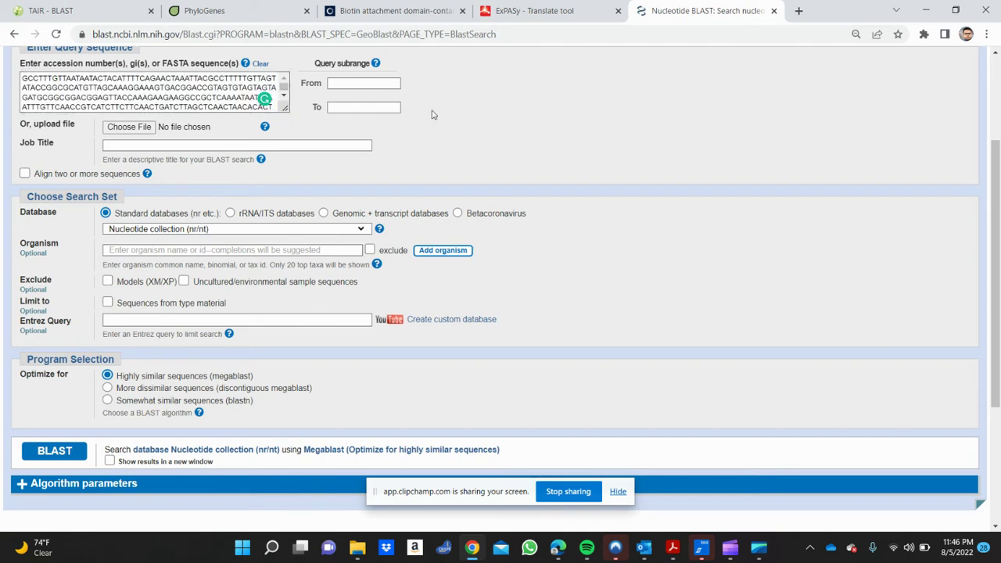
Step: Set the database to Transcriptome Shotgun Assembly (TSA), limited to organism Thlaspi arvense
left_click(360, 230)
left_click(358, 230)
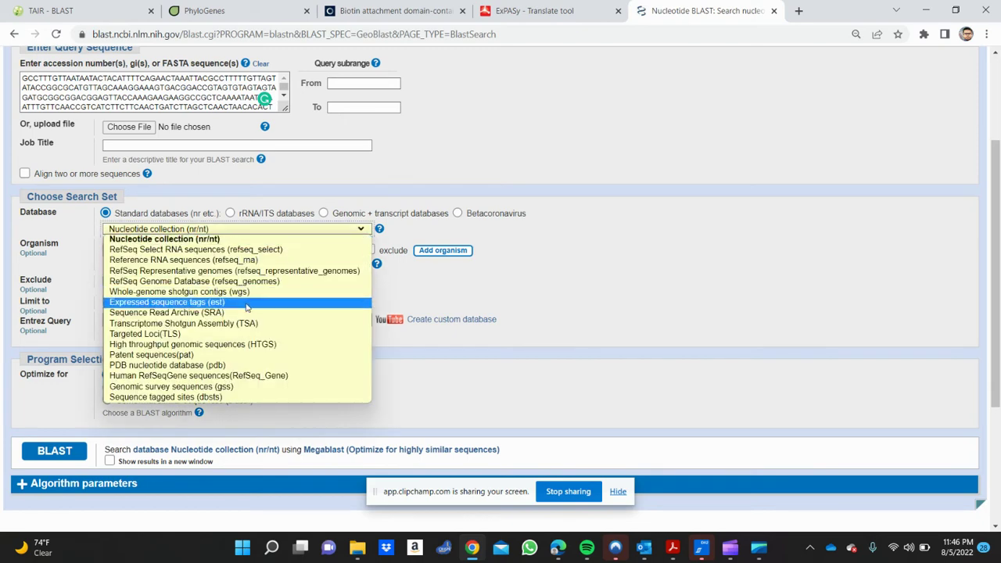
left_click(253, 323)
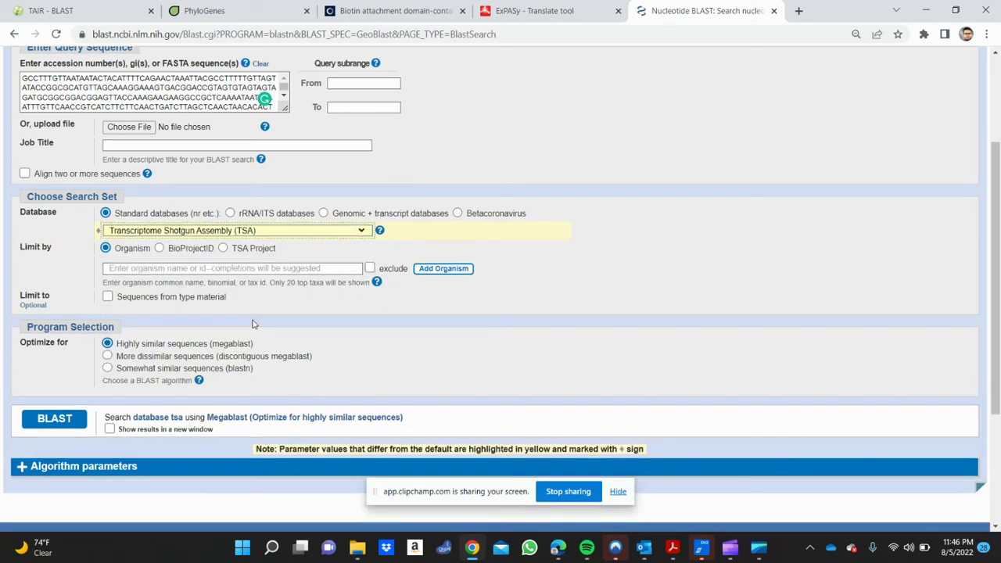
left_click(307, 268)
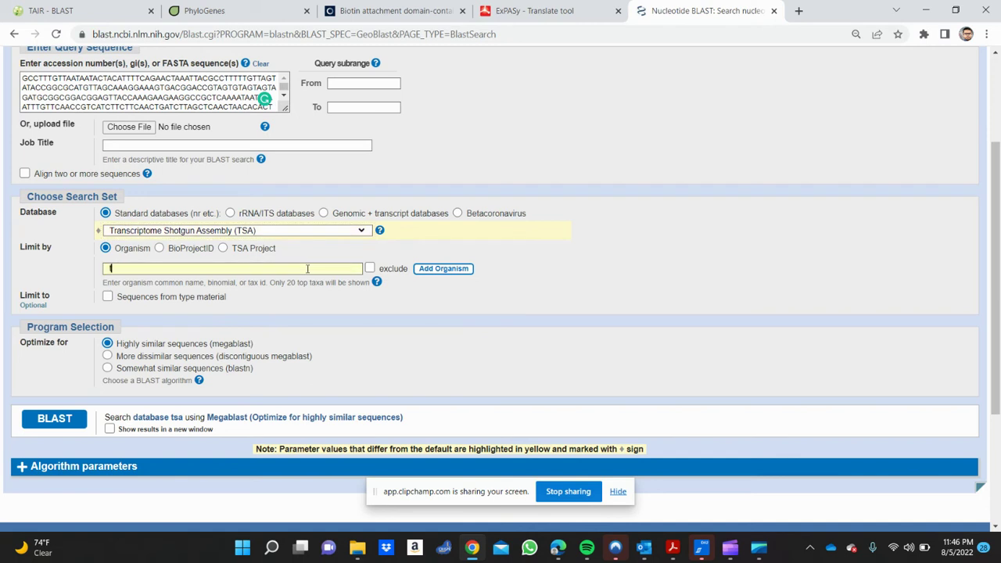
type("hlas")
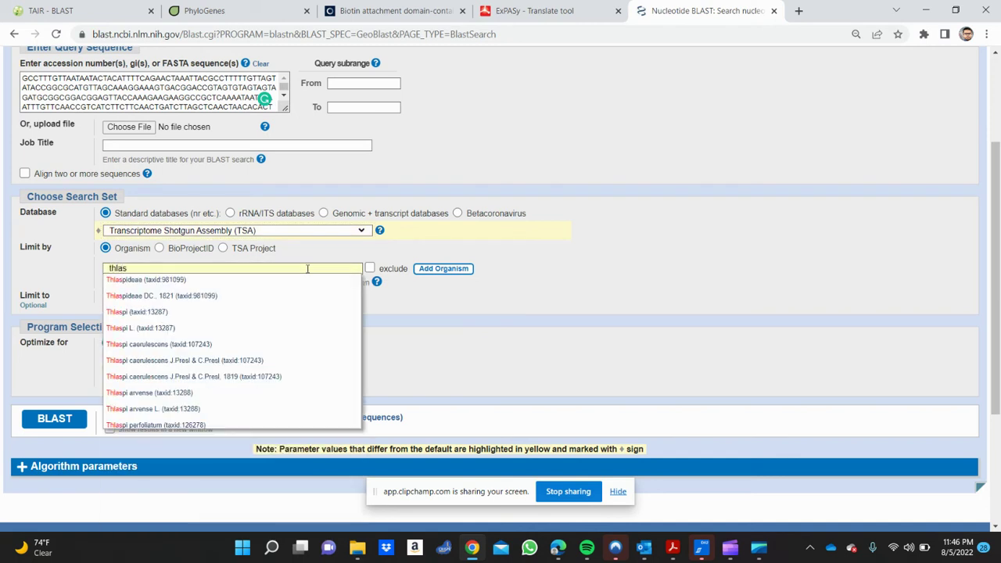
type("pi a")
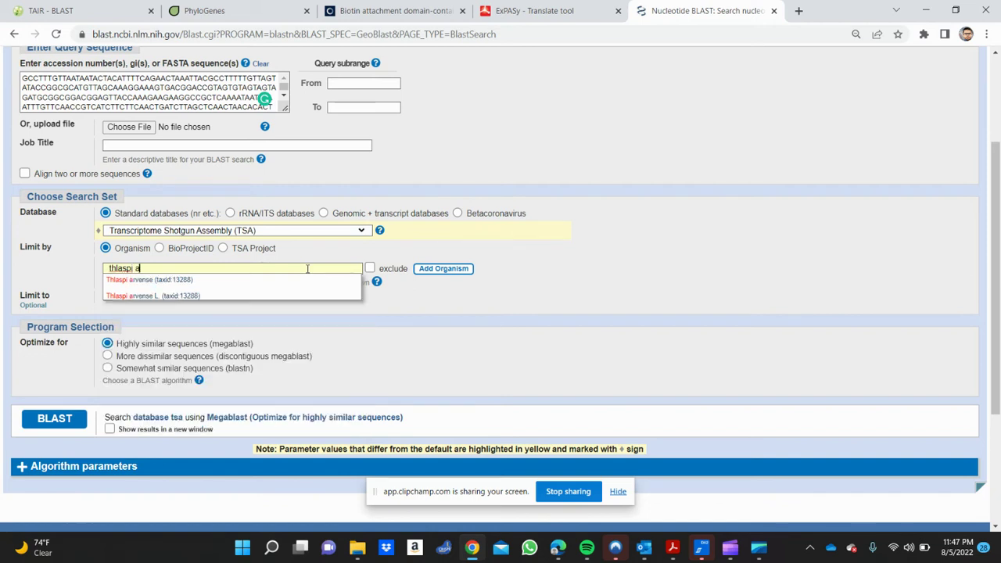
type("rven")
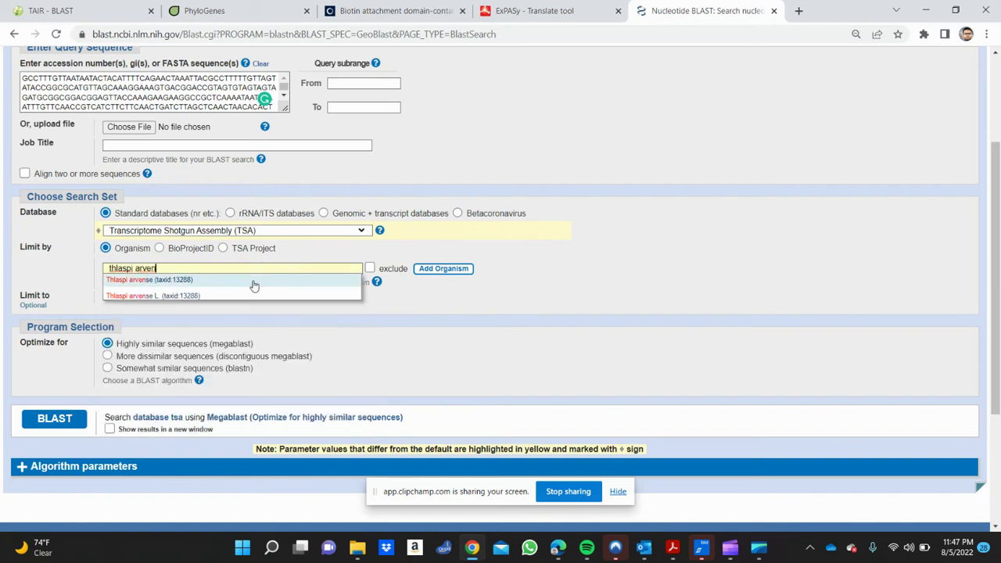
left_click(252, 280)
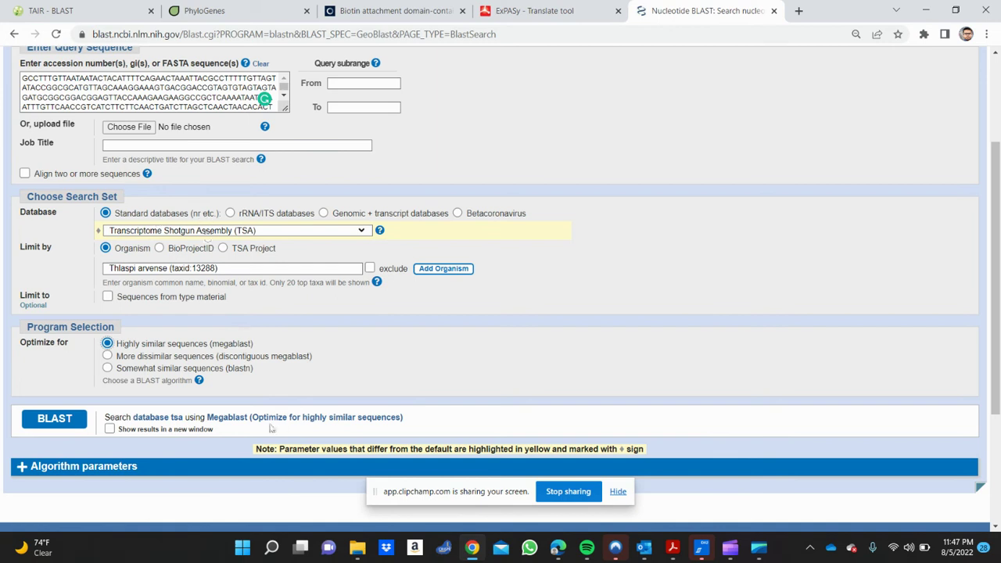
Step: Run the BLAST search and note the top hit's 84.72% identity
left_click(64, 420)
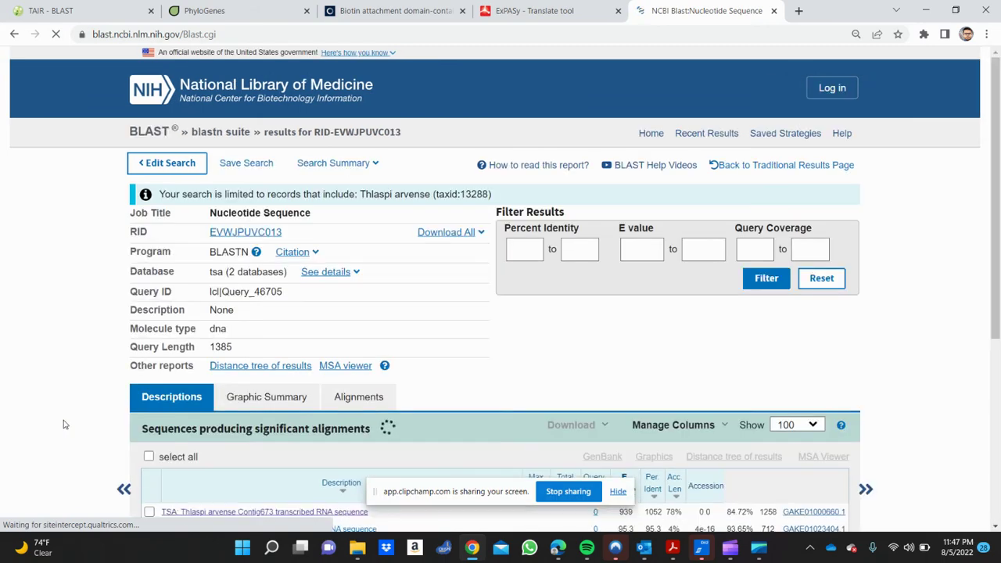
scroll(65, 425, "down", 2)
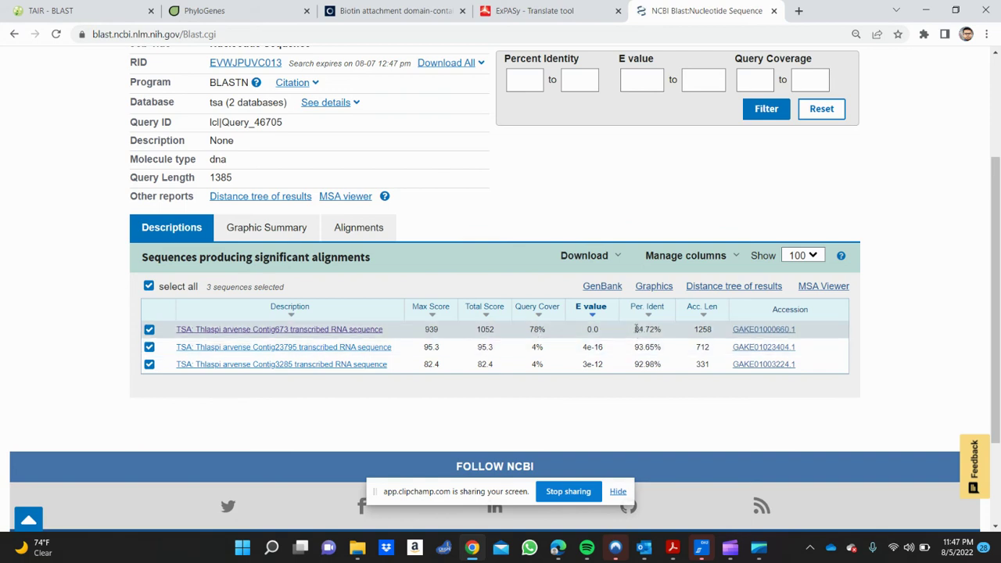
left_click_drag(635, 329, 673, 331)
left_click(674, 331)
Step: Open and review the pairwise alignment for the Contig673 hit
left_click(332, 329)
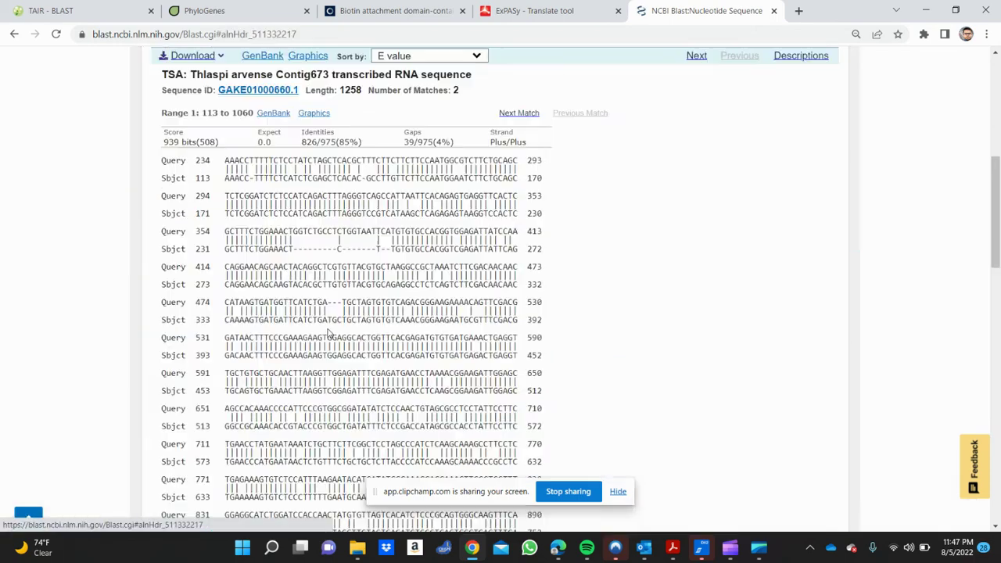
scroll(381, 297, "down", 5)
scroll(381, 296, "up", 4)
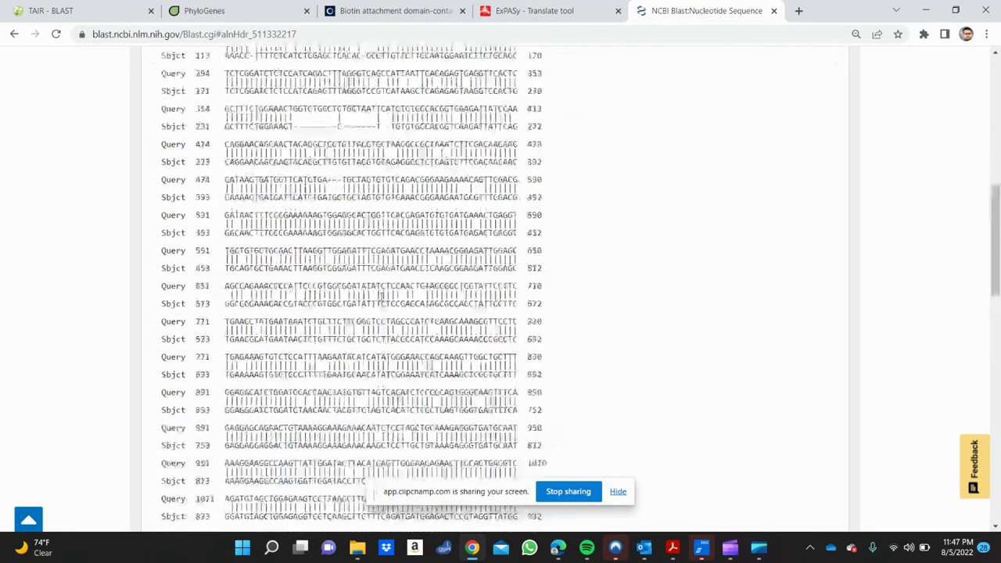
scroll(381, 296, "down", 3)
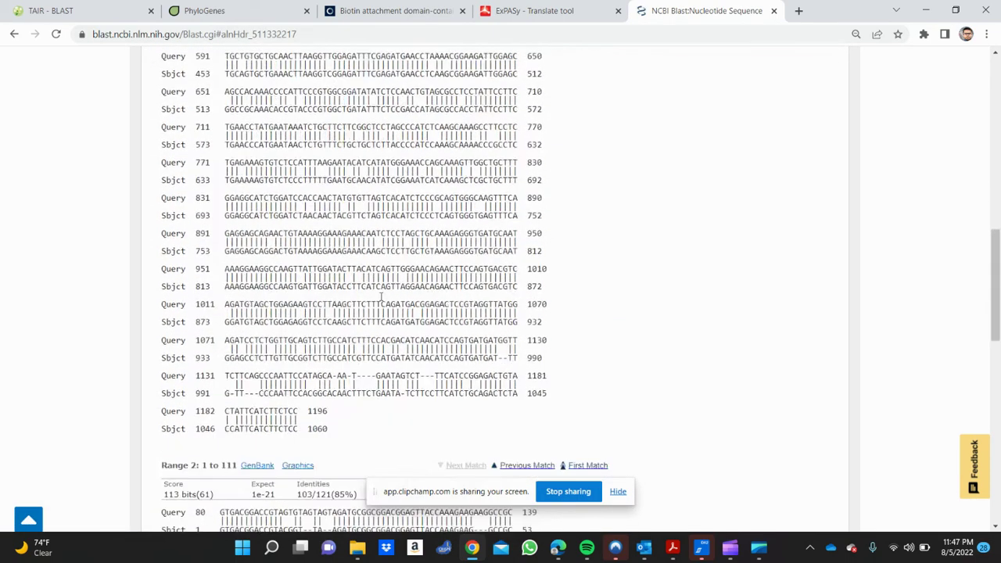
scroll(381, 297, "down", 3)
scroll(381, 296, "down", 2)
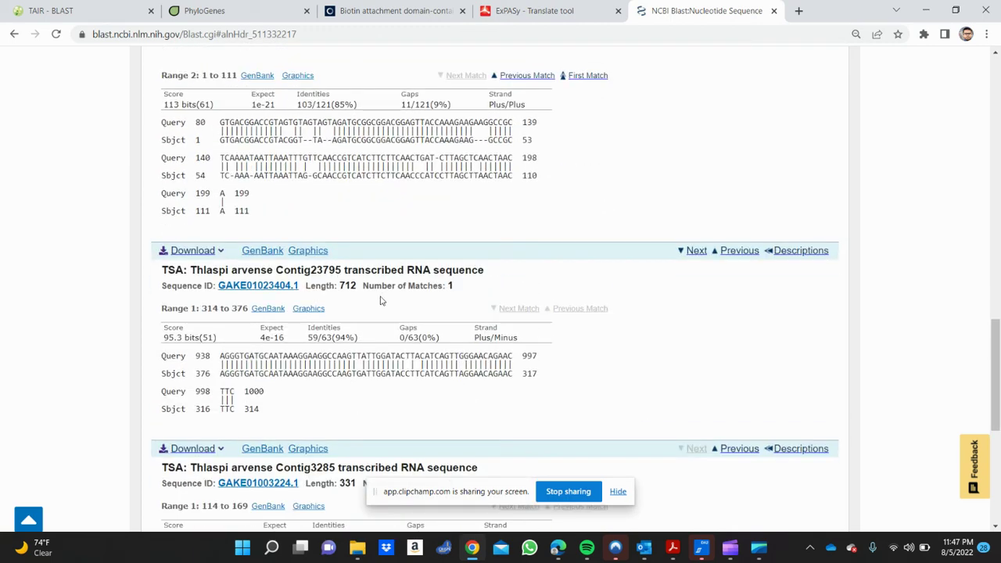
scroll(381, 300, "down", 5)
scroll(381, 300, "up", 3)
scroll(381, 300, "up", 2)
scroll(381, 300, "up", 3)
scroll(381, 300, "up", 4)
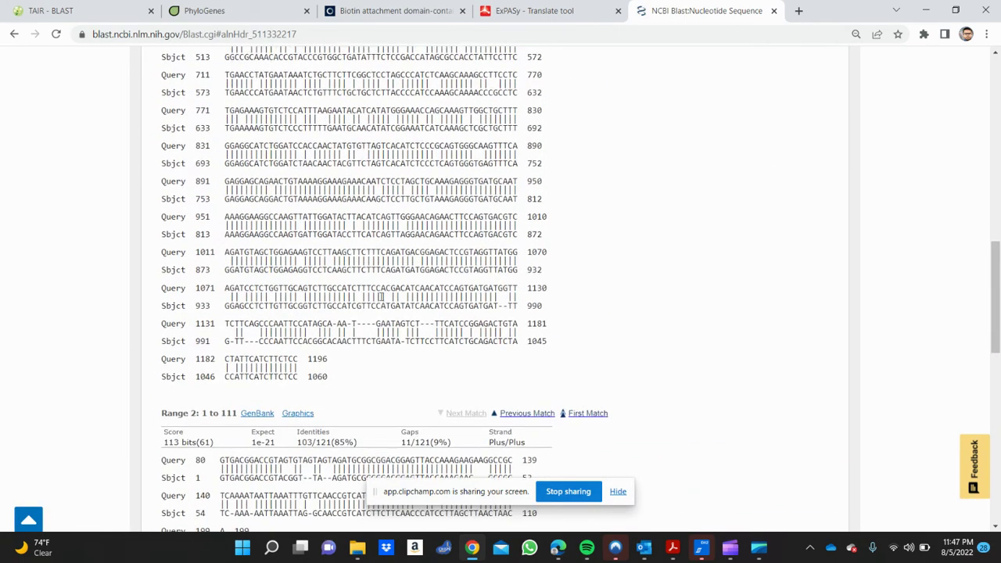
scroll(381, 296, "up", 1)
scroll(381, 296, "up", 2)
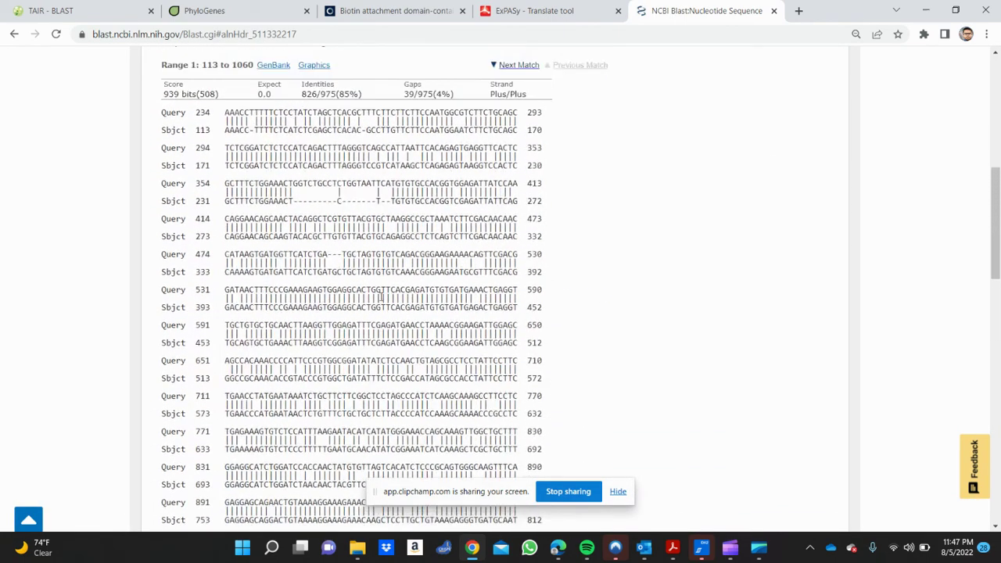
scroll(381, 298, "up", 4)
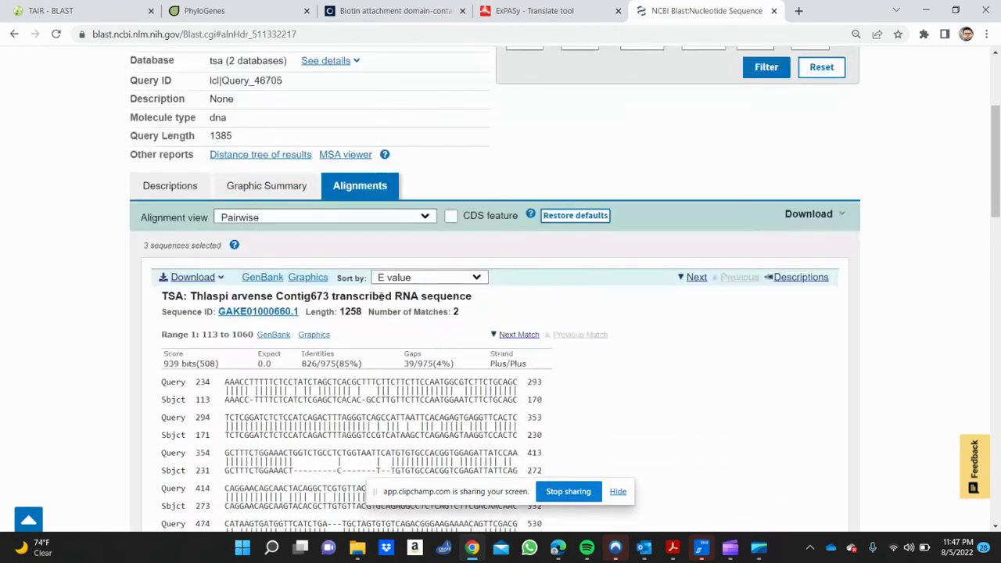
Step: View the Graphic Summary, Alignments and Descriptions tabs, then return to the TAIR tab
left_click(291, 185)
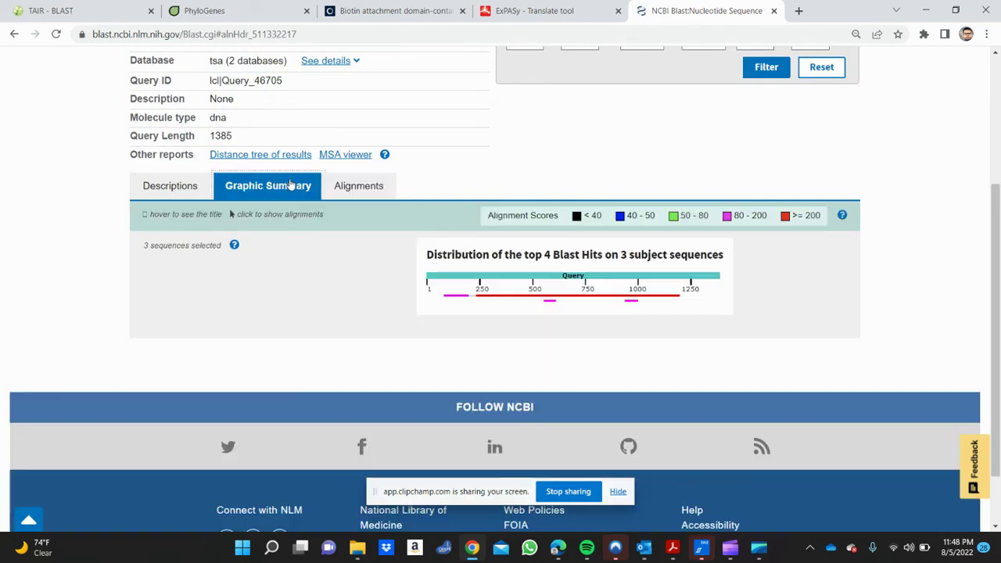
left_click(361, 185)
left_click(188, 196)
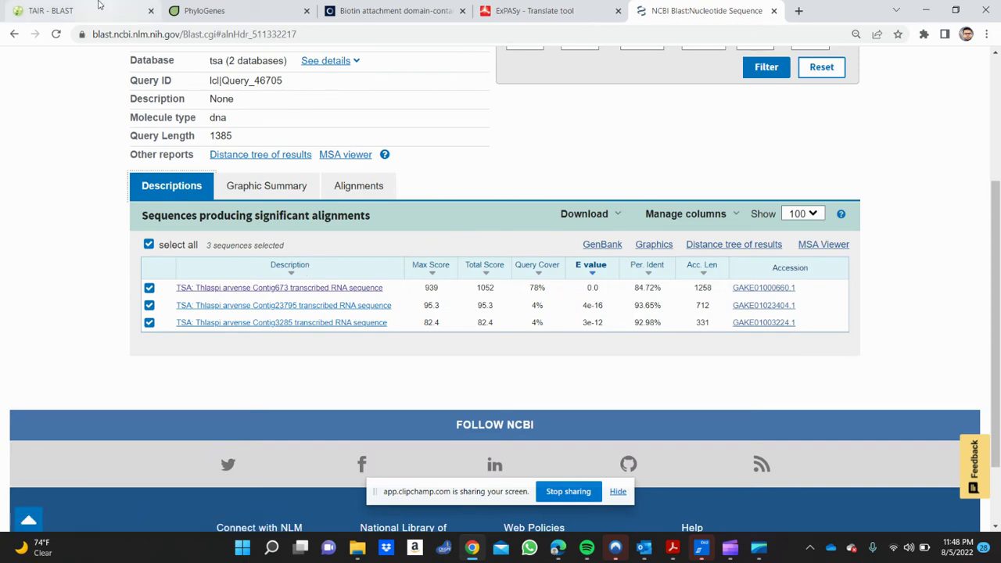
left_click(70, 11)
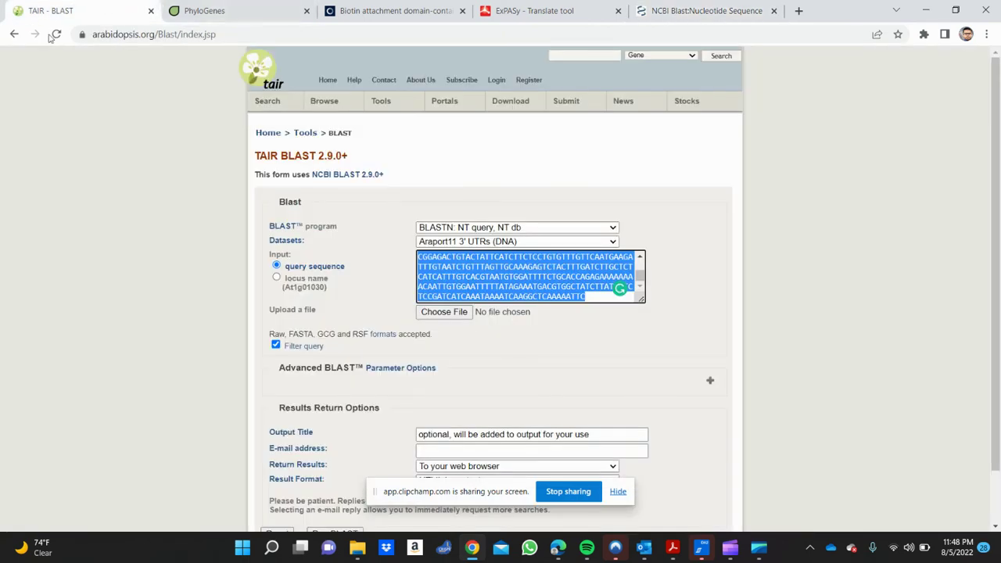
Step: Go back to the AT3G56130 locus page, then via the Tools overview to TAIR home
left_click(13, 35)
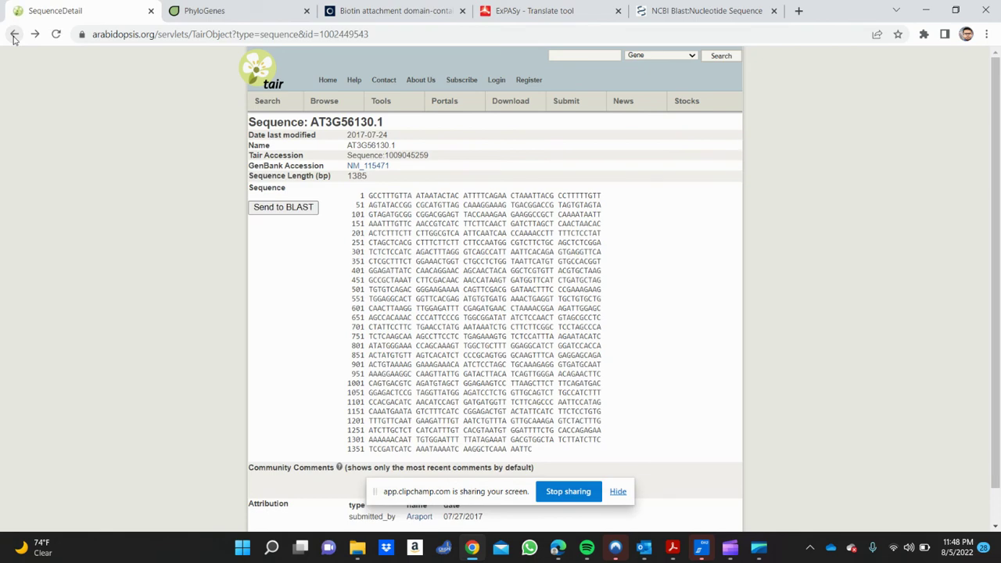
left_click(14, 34)
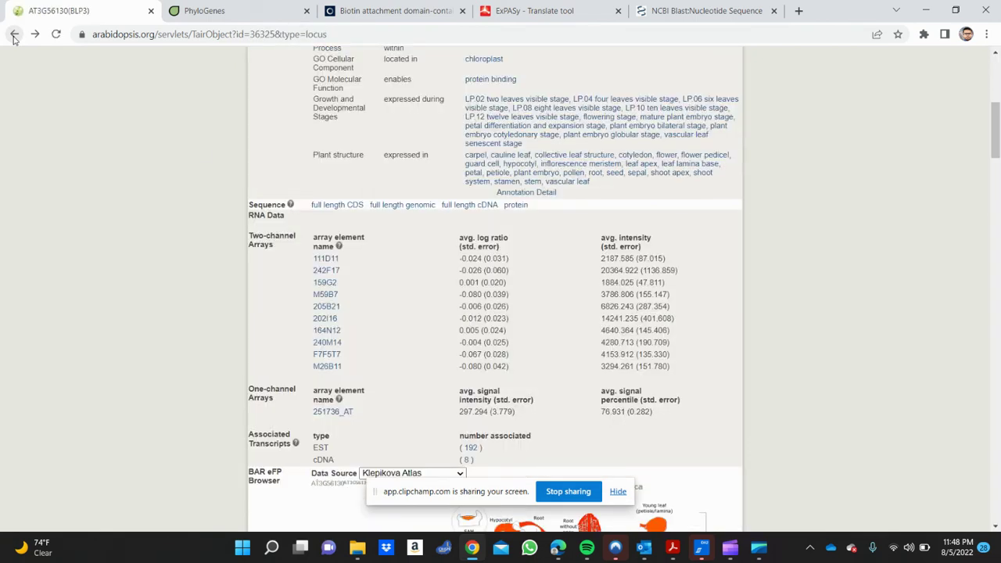
scroll(263, 180, "up", 3)
scroll(264, 181, "up", 2)
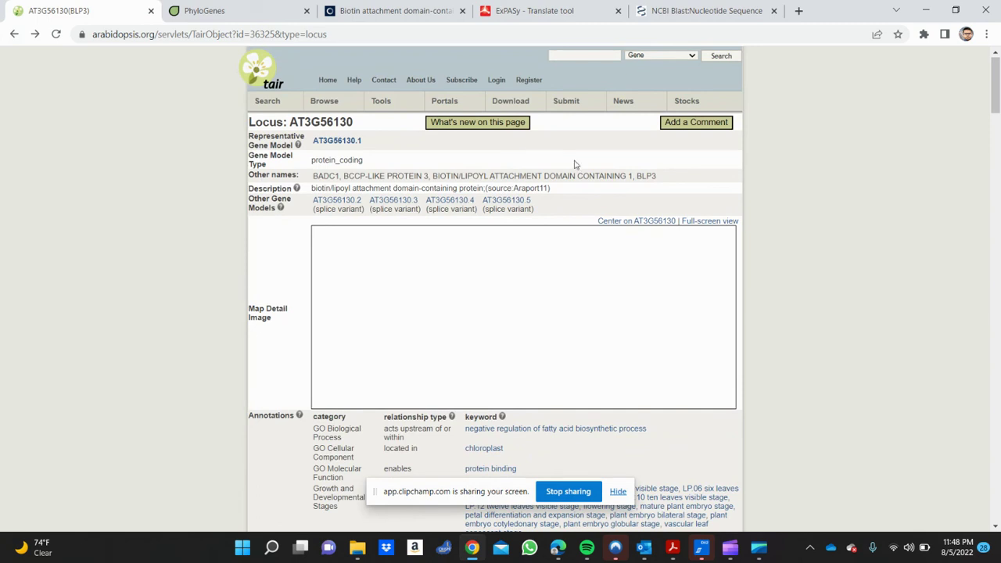
left_click(383, 104)
mouse_move(266, 101)
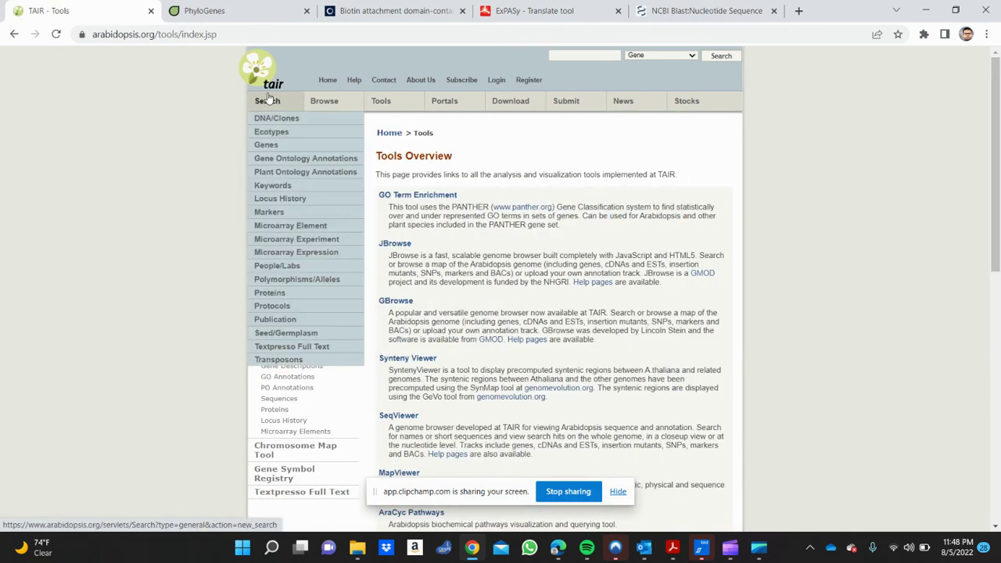
left_click(269, 85)
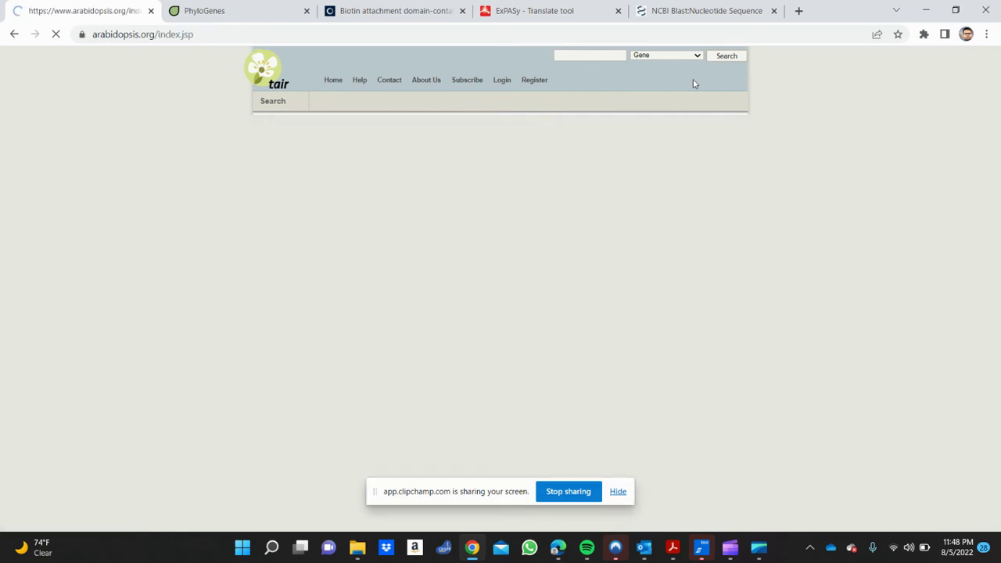